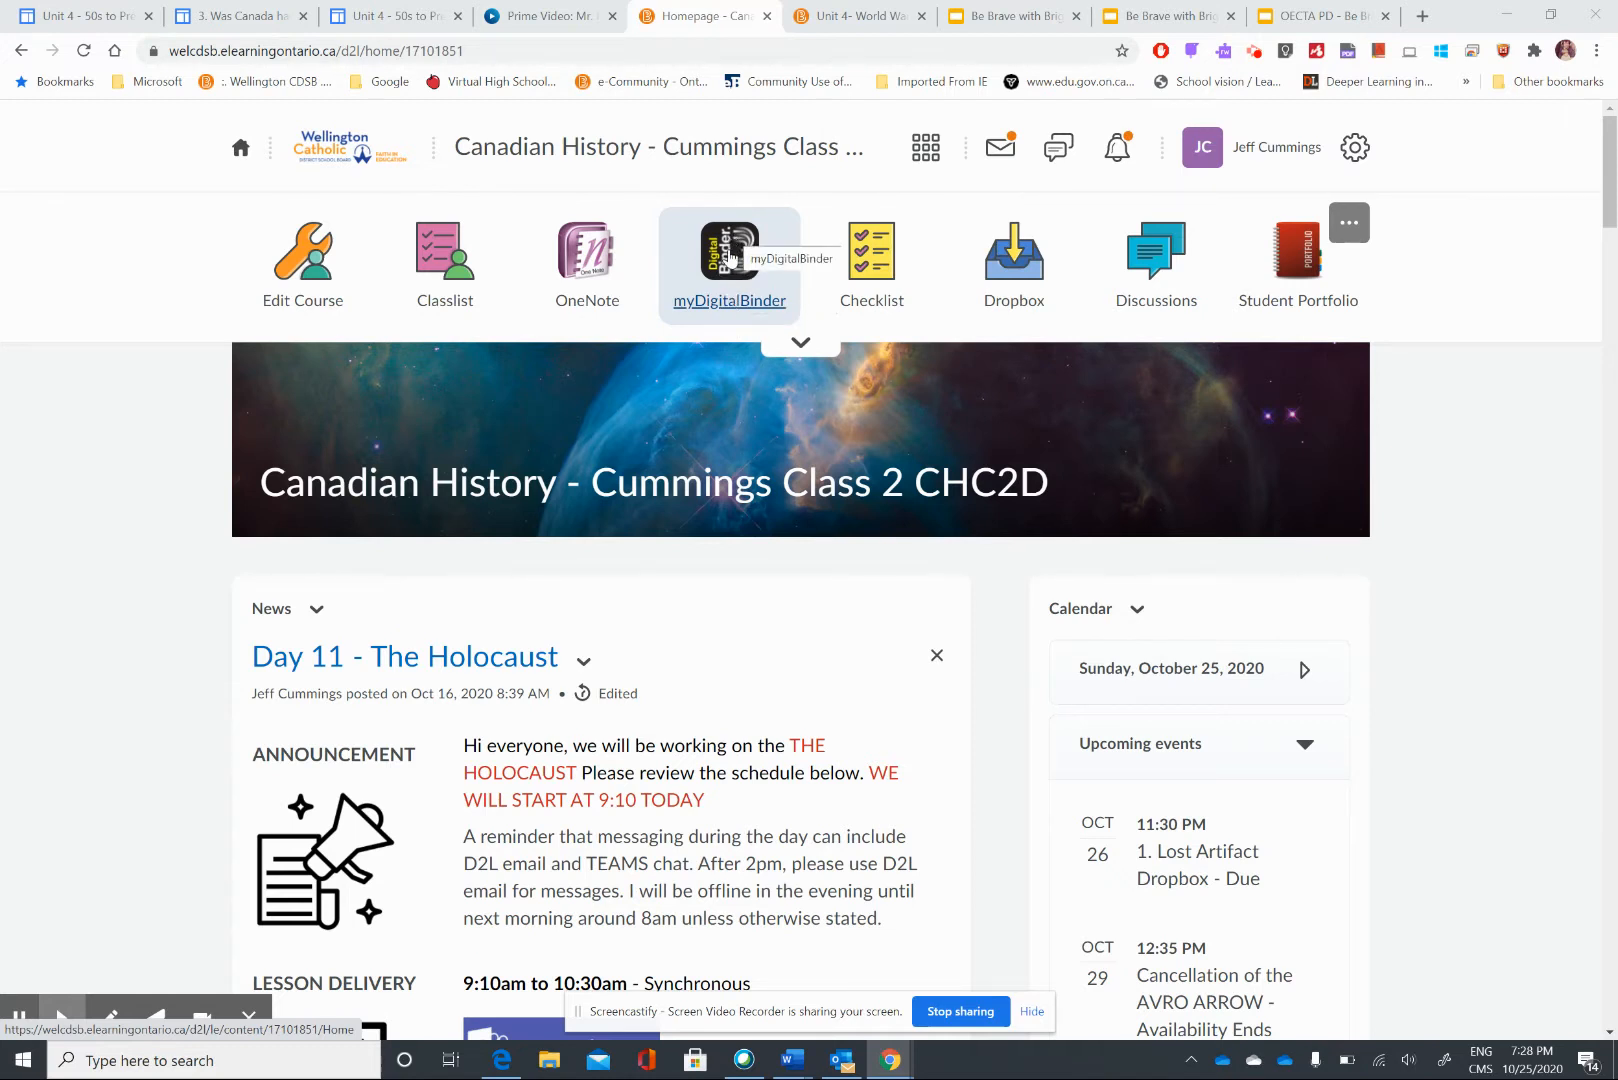
# Step: Create a visible unit titled RESOURCES in the course's digital binder
pyautogui.click(724, 254)
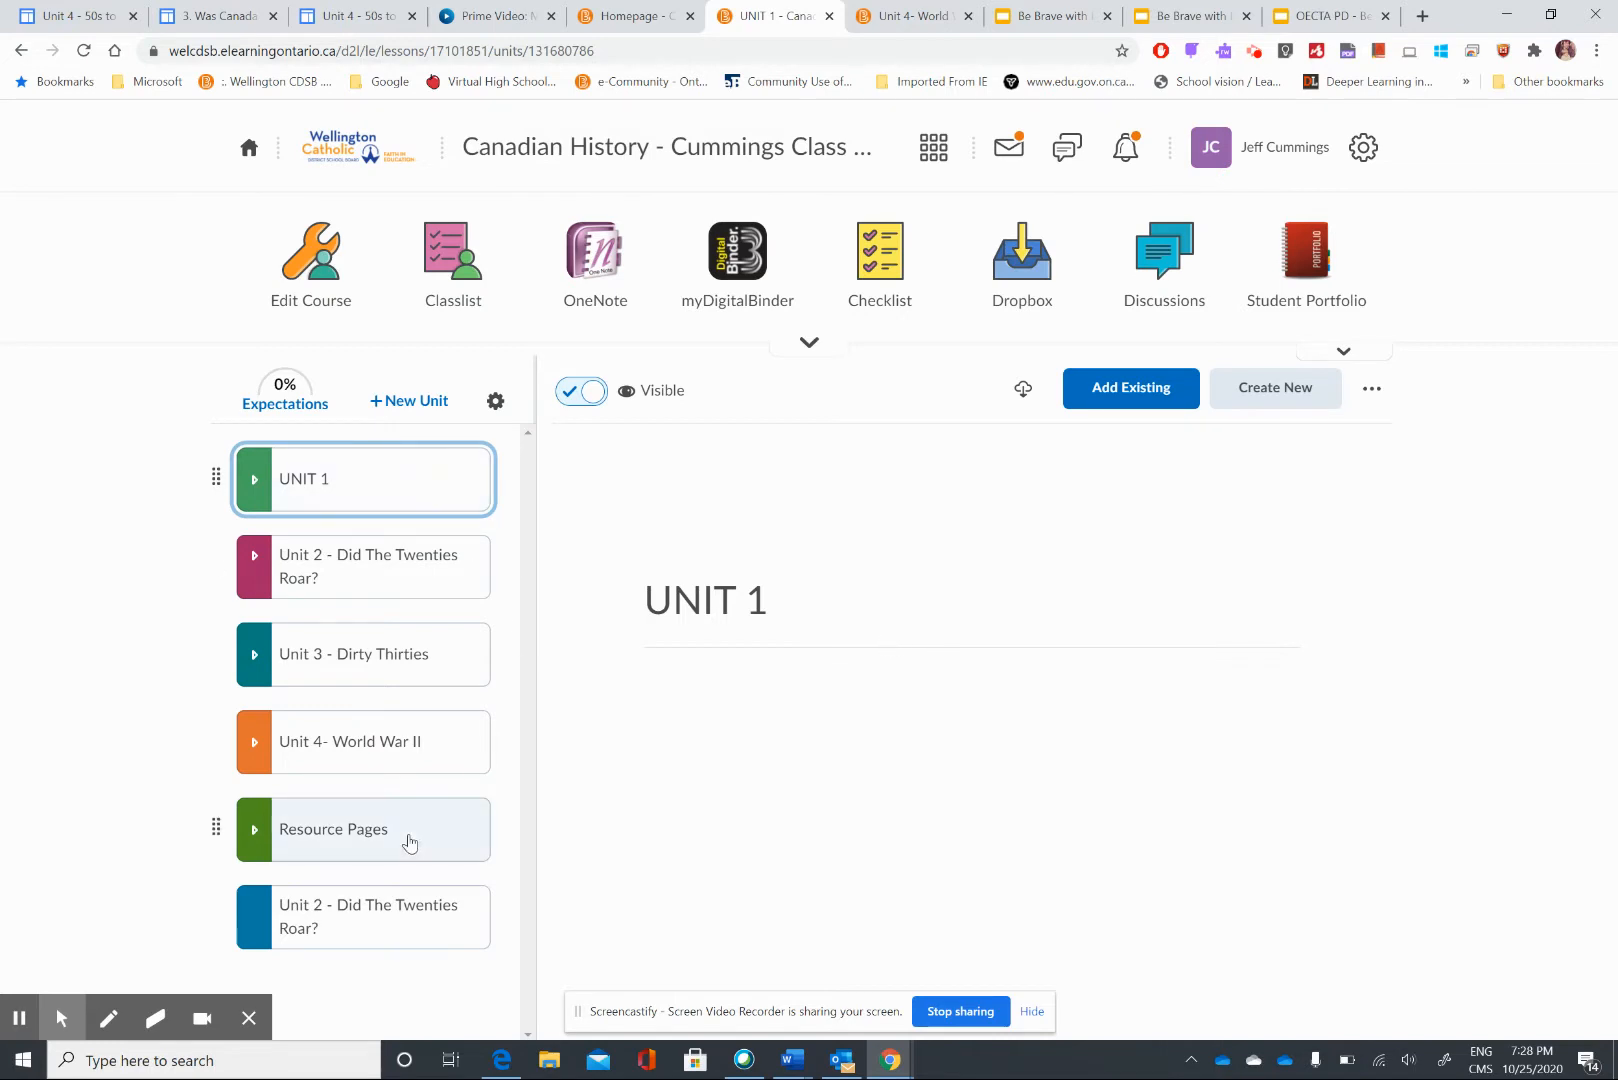
pyautogui.click(434, 404)
pyautogui.click(497, 385)
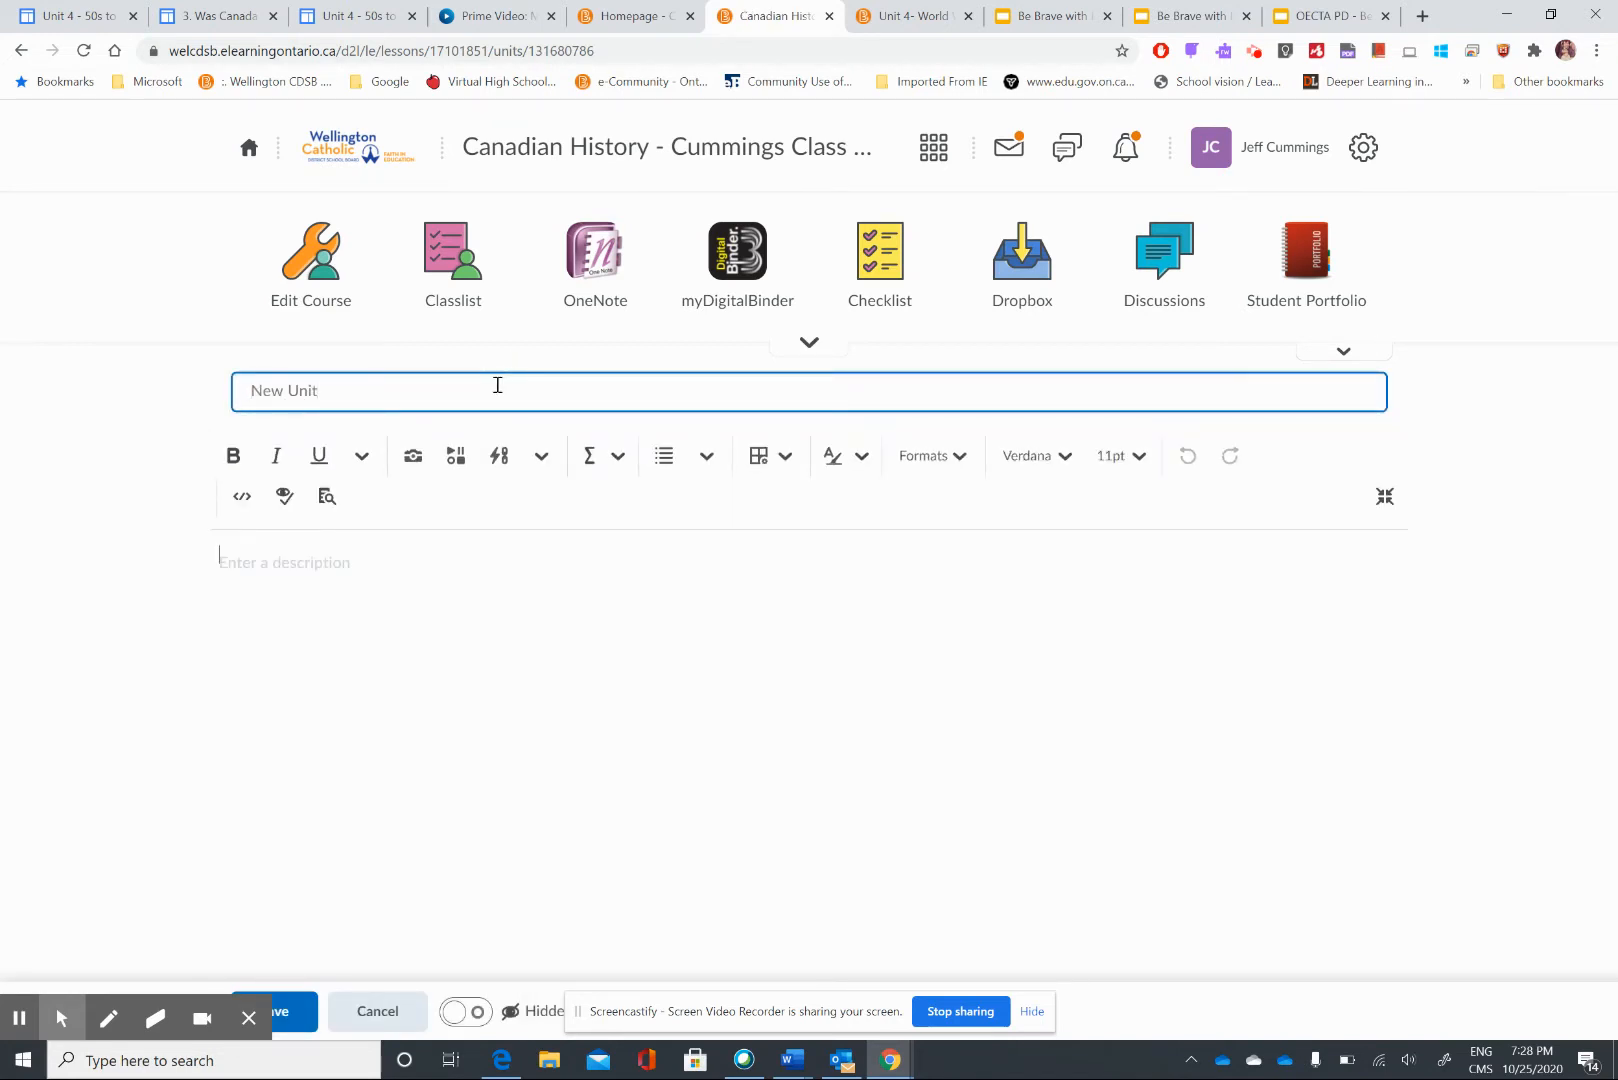
pyautogui.tripleClick(420, 391)
pyautogui.write('RESOURCES')
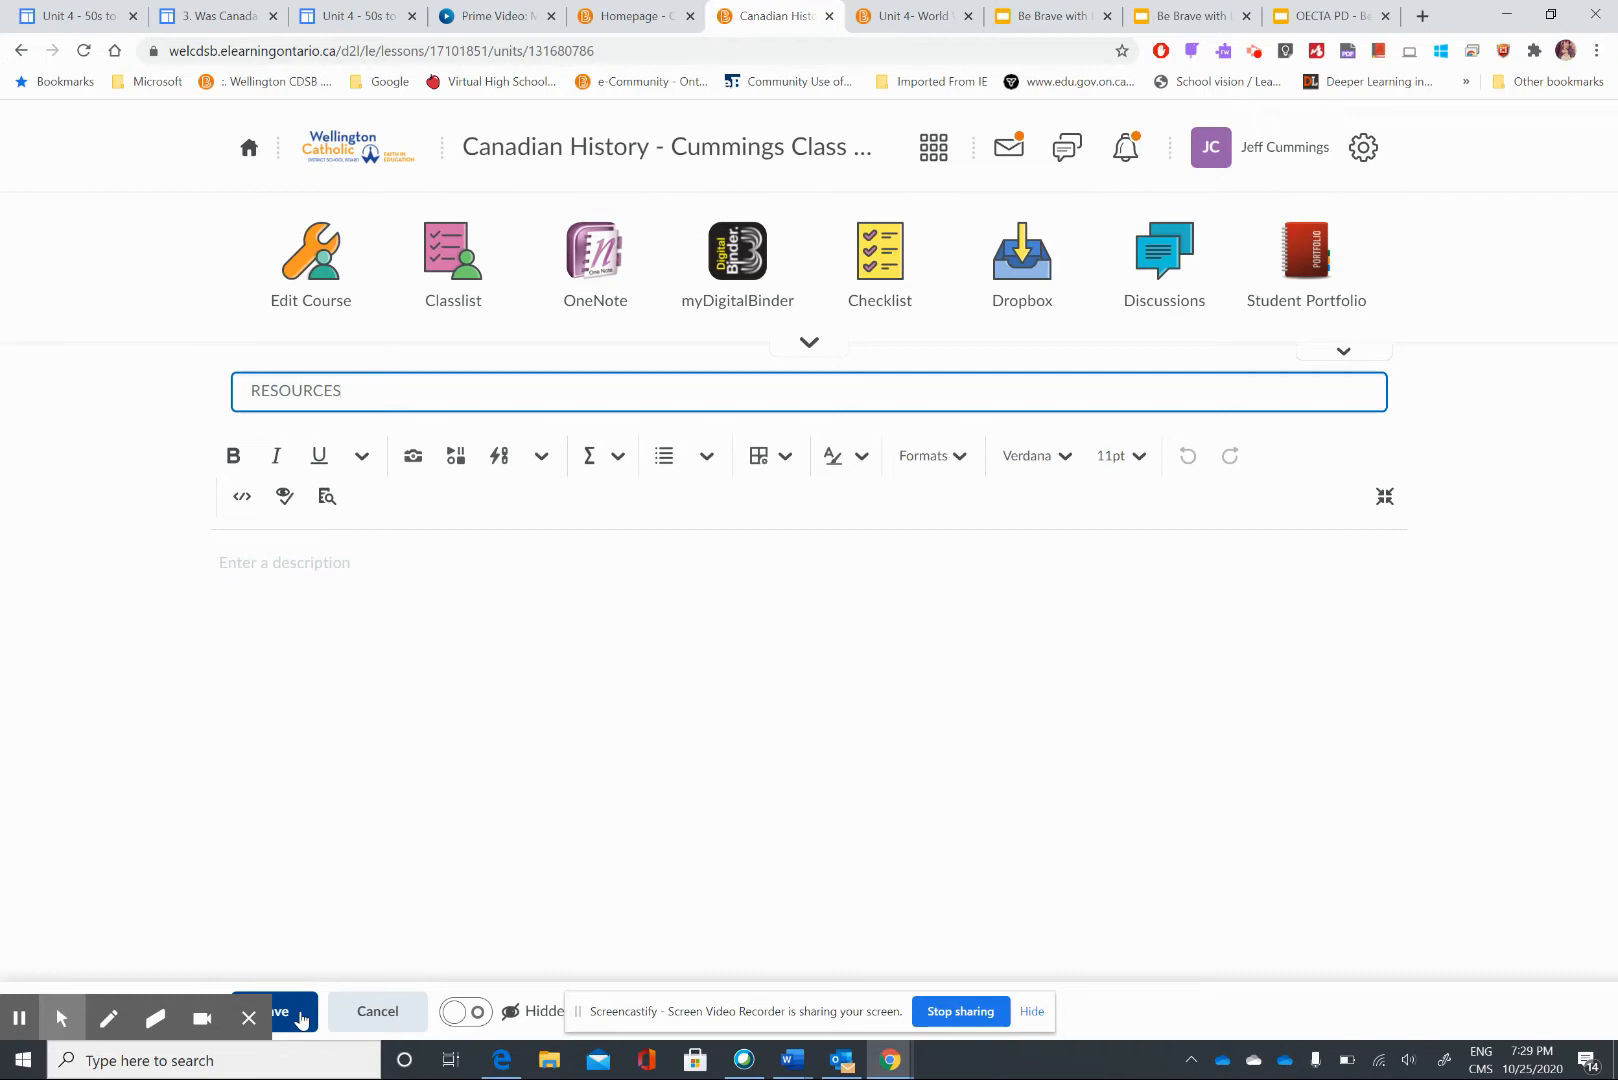
pyautogui.click(455, 1013)
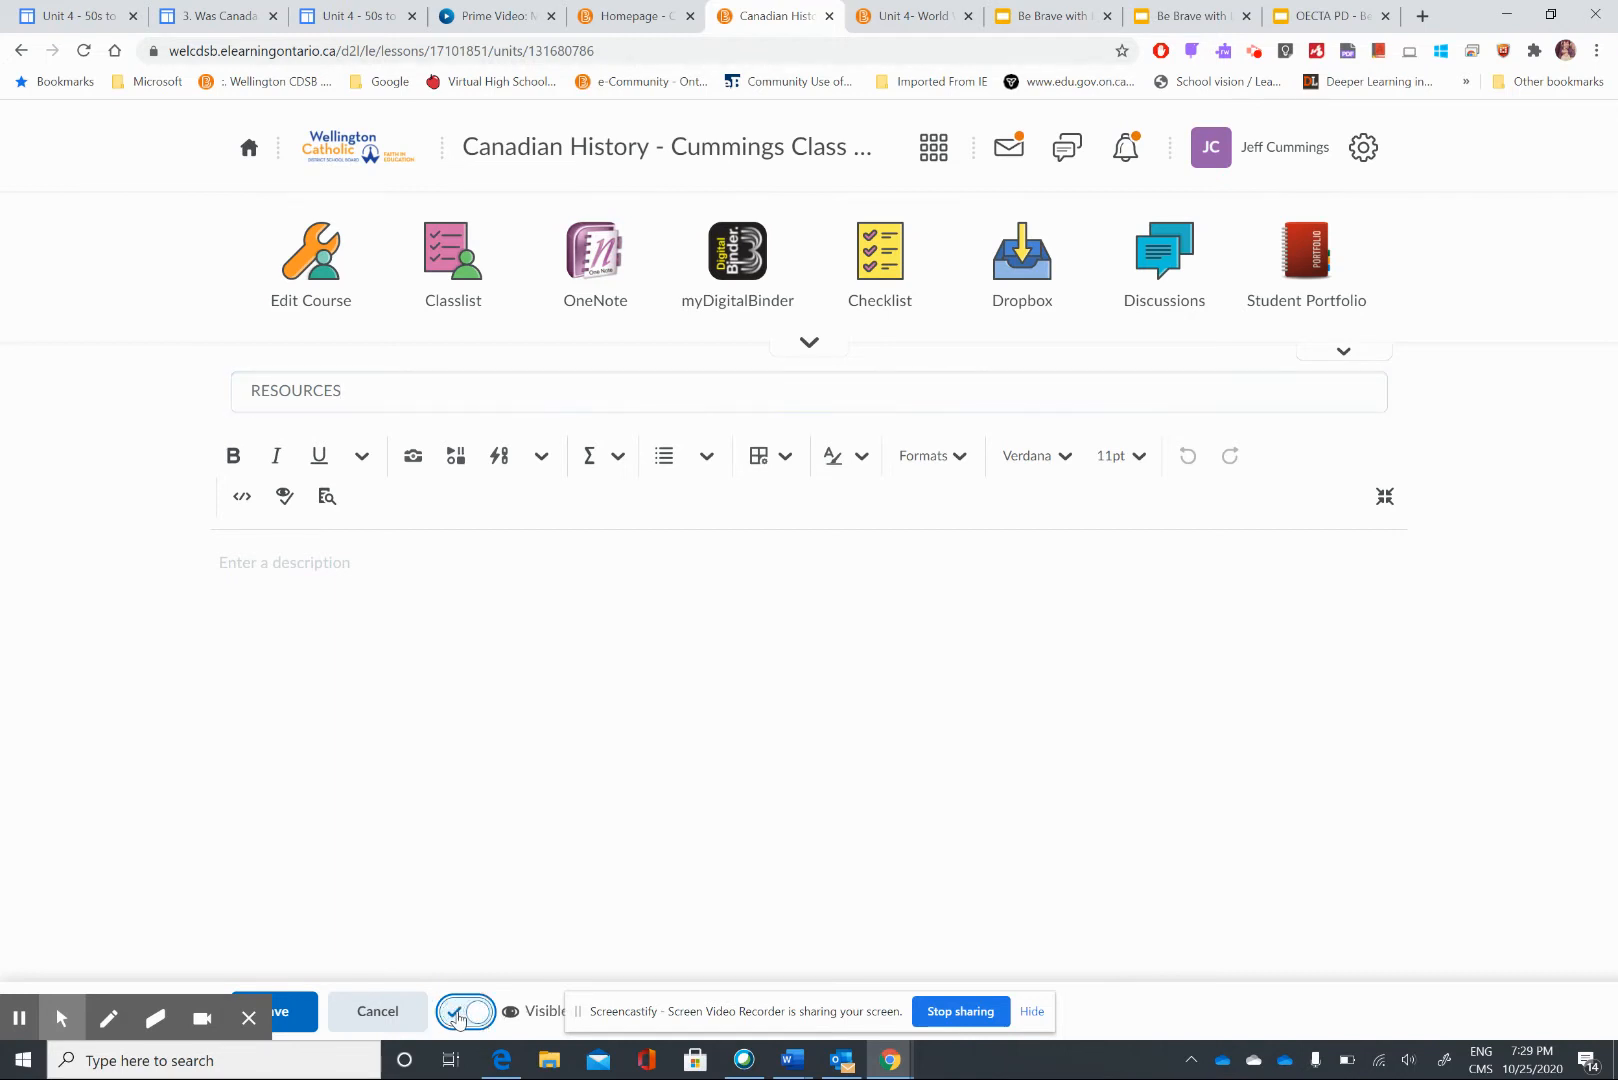
pyautogui.click(296, 1016)
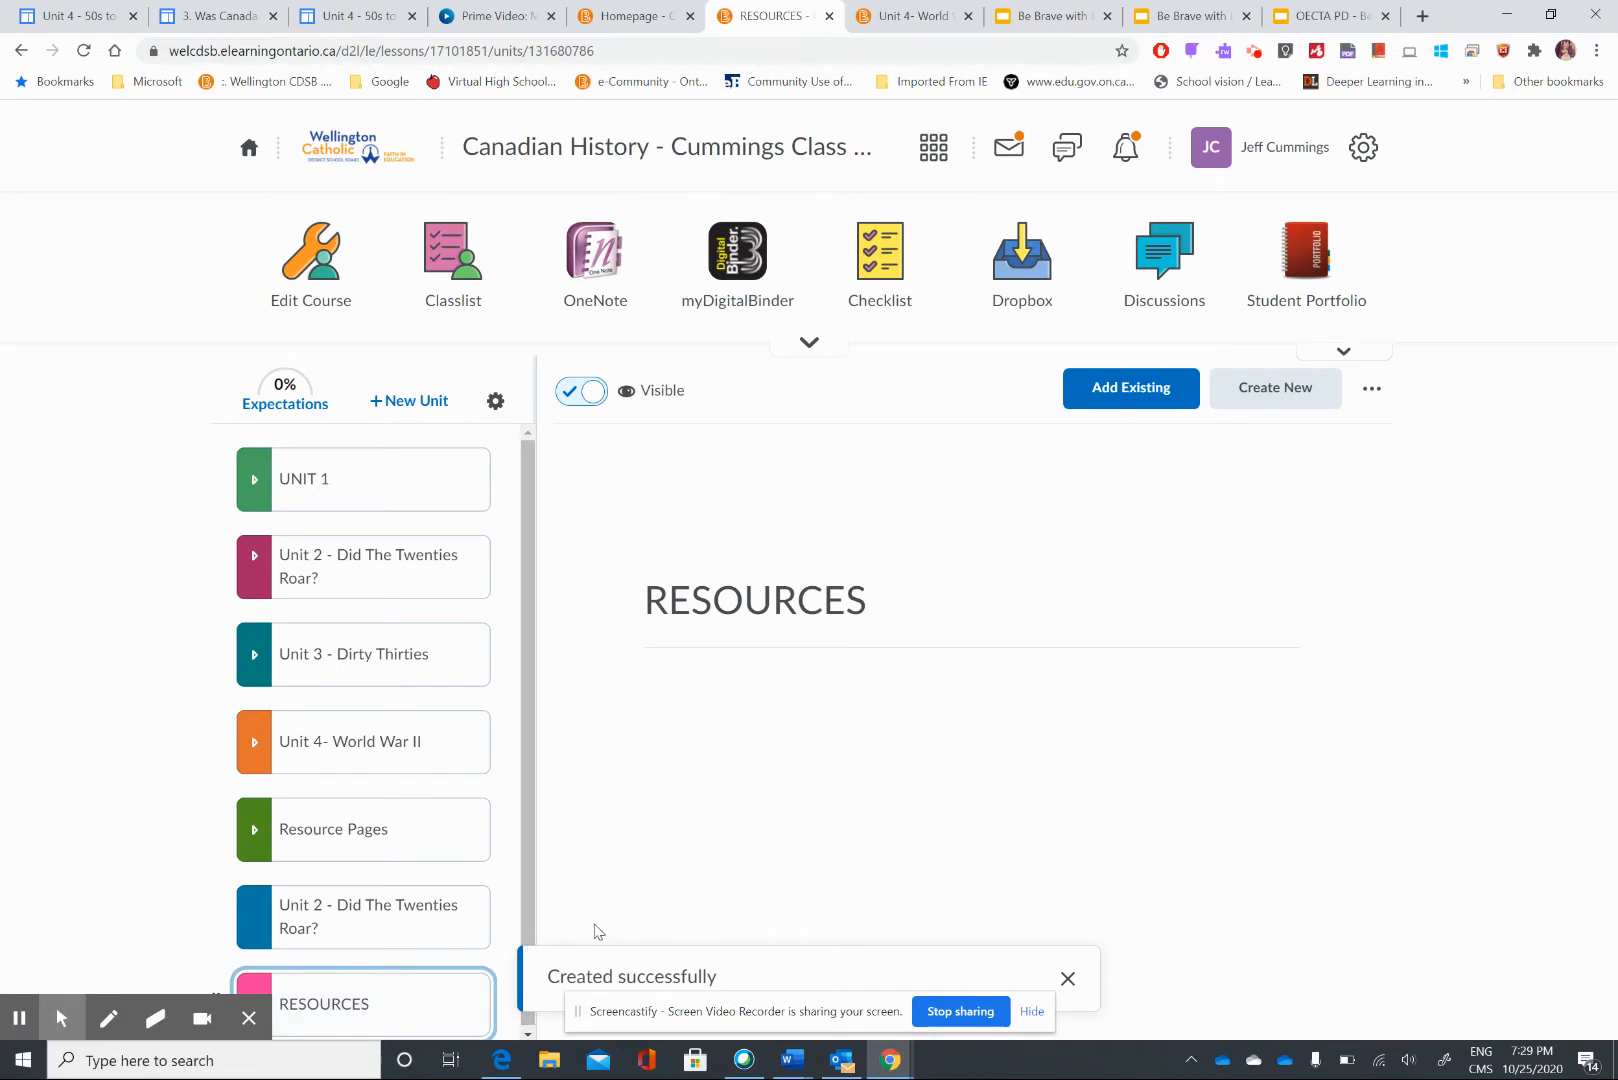
pyautogui.click(1068, 978)
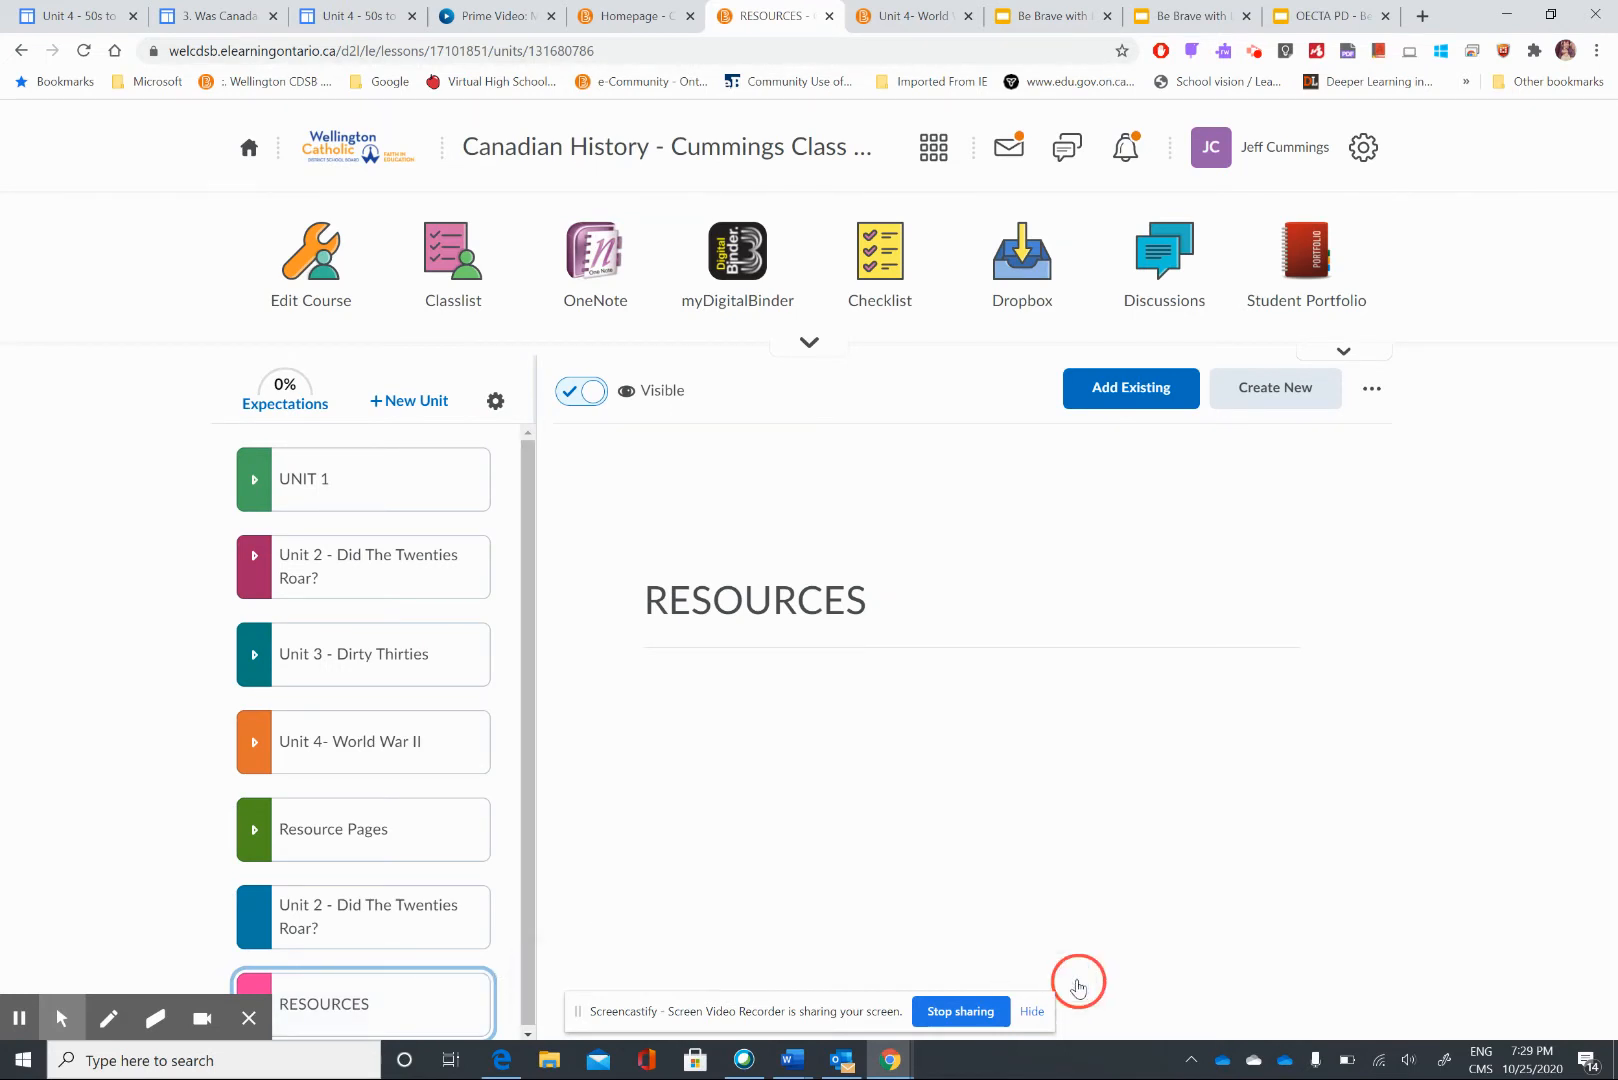
pyautogui.click(1032, 1013)
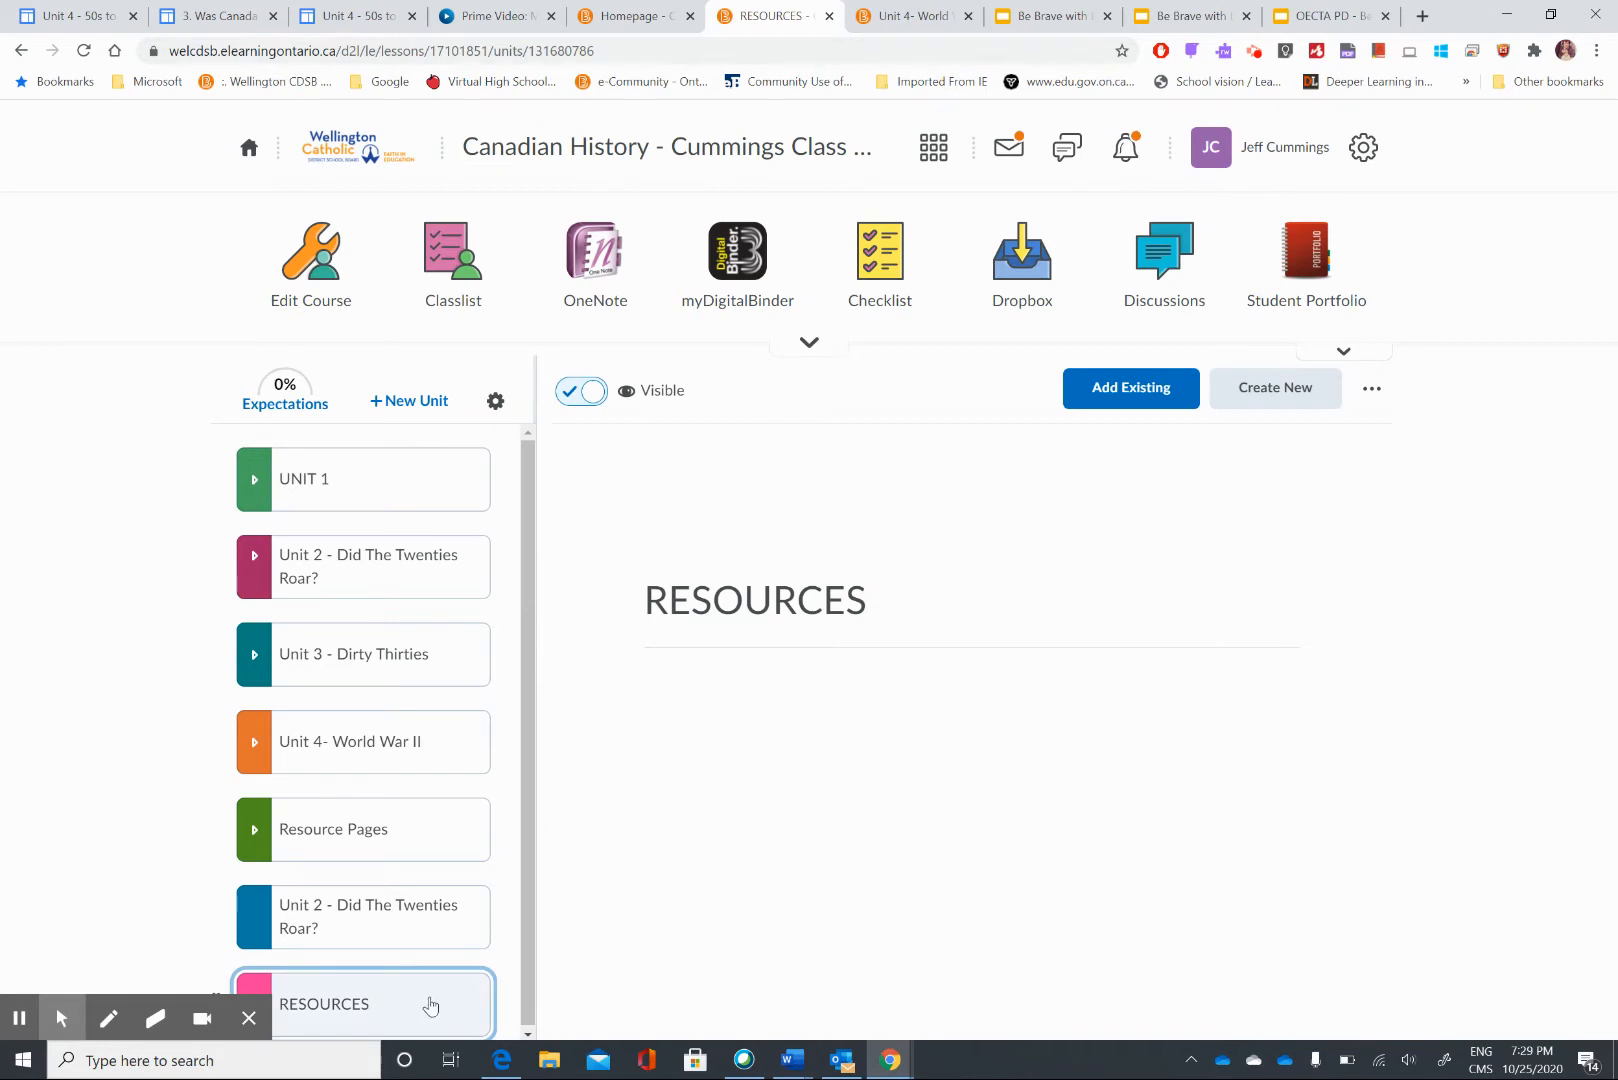
# Step: Add a visible lesson titled ENGLISH to the RESOURCES unit
pyautogui.click(350, 1005)
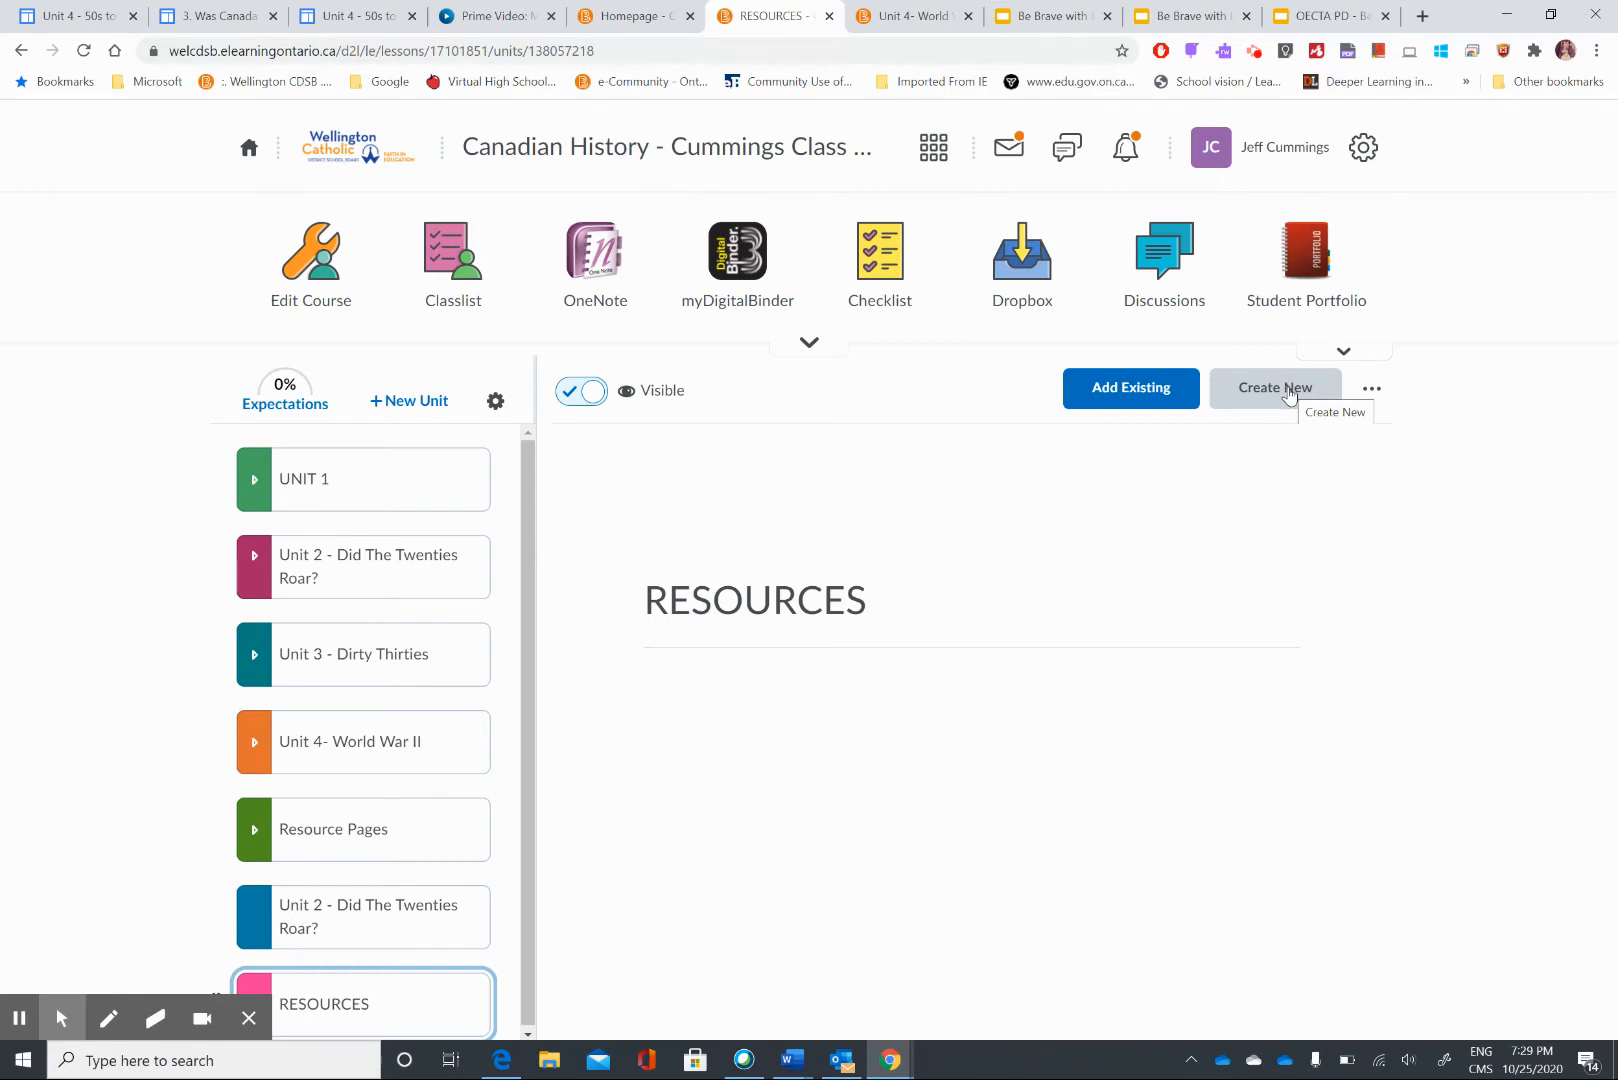
pyautogui.click(1289, 393)
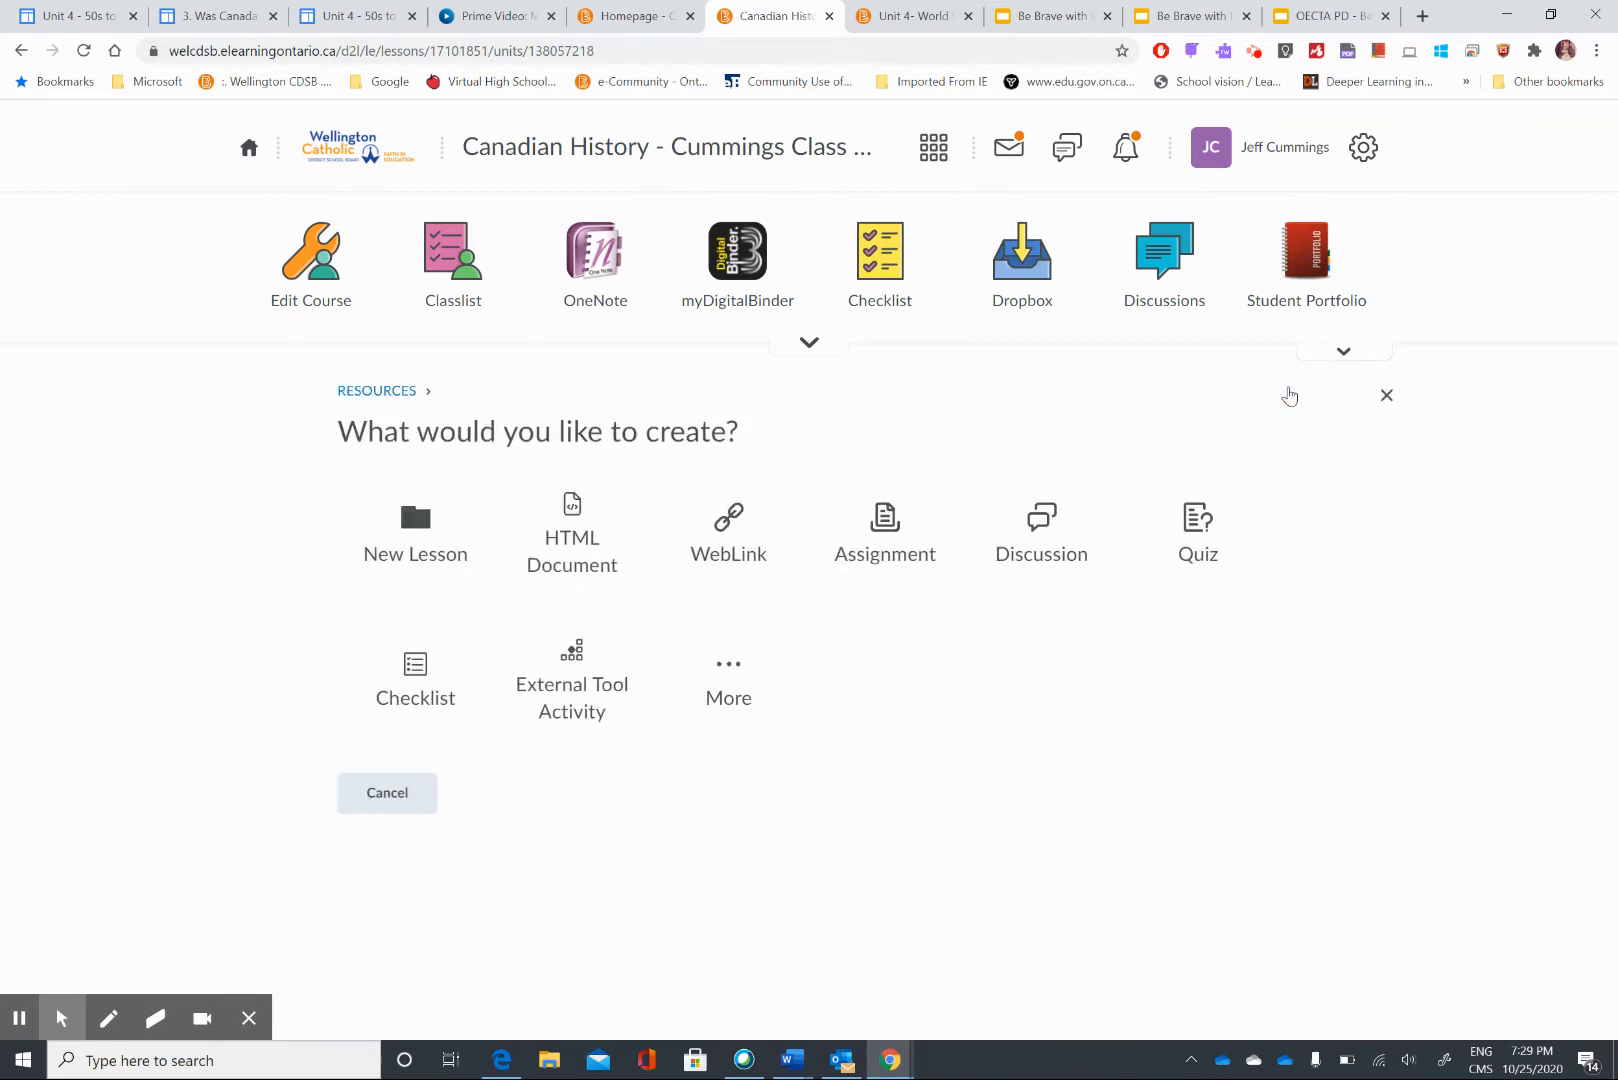
pyautogui.click(415, 537)
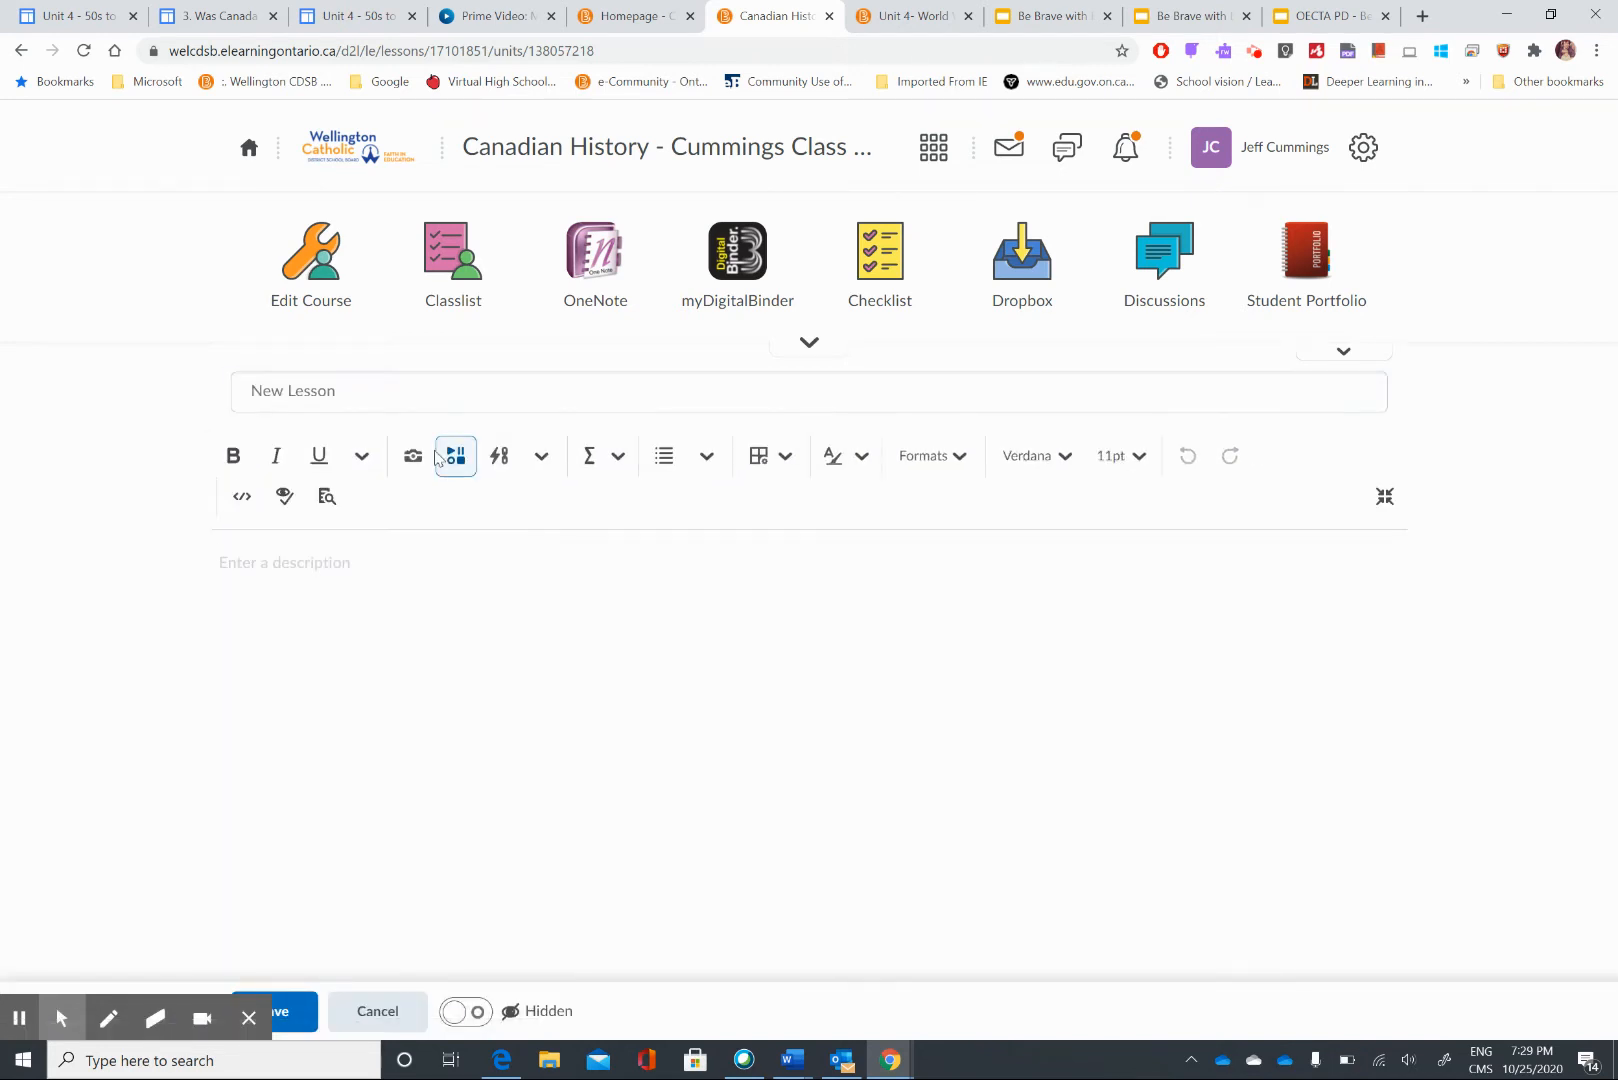
pyautogui.click(409, 401)
pyautogui.press('BackSpace')
pyautogui.press('BackSpace')
pyautogui.press('BackSpace')
pyautogui.press('BackSpace')
pyautogui.press('BackSpace')
pyautogui.press('BackSpace')
pyautogui.press('BackSpace')
pyautogui.press('BackSpace')
pyautogui.press('BackSpace')
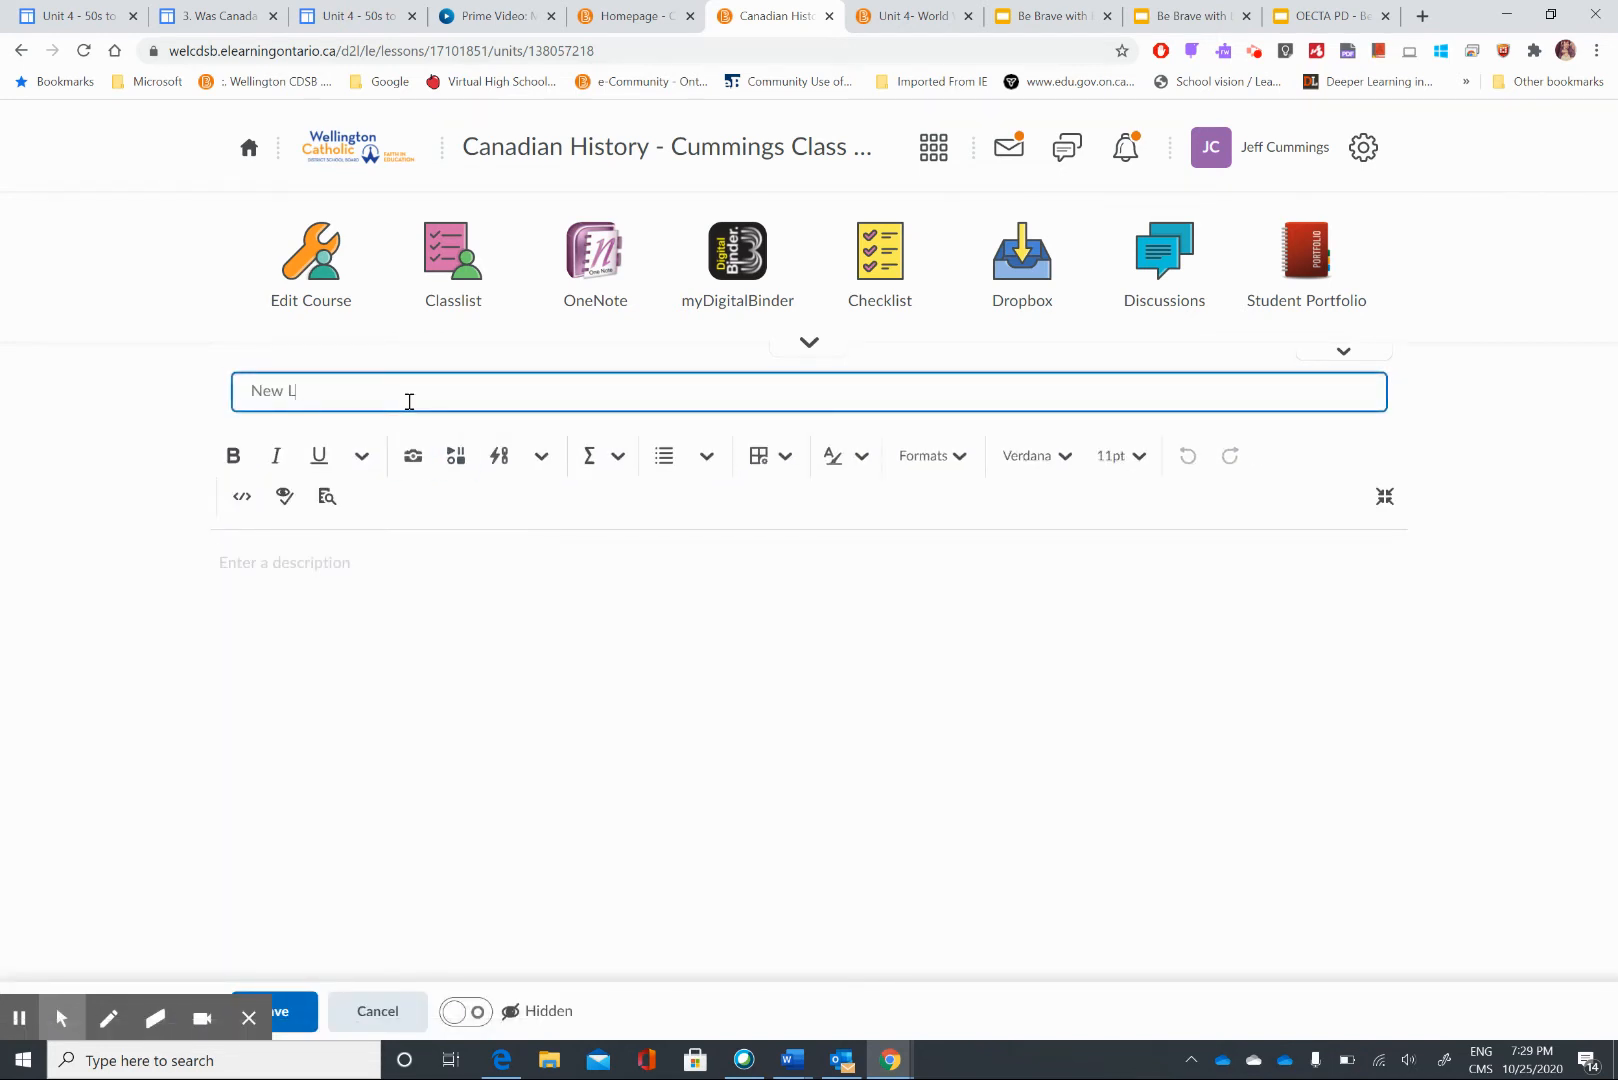
pyautogui.write('ENGLISH')
pyautogui.click(460, 1011)
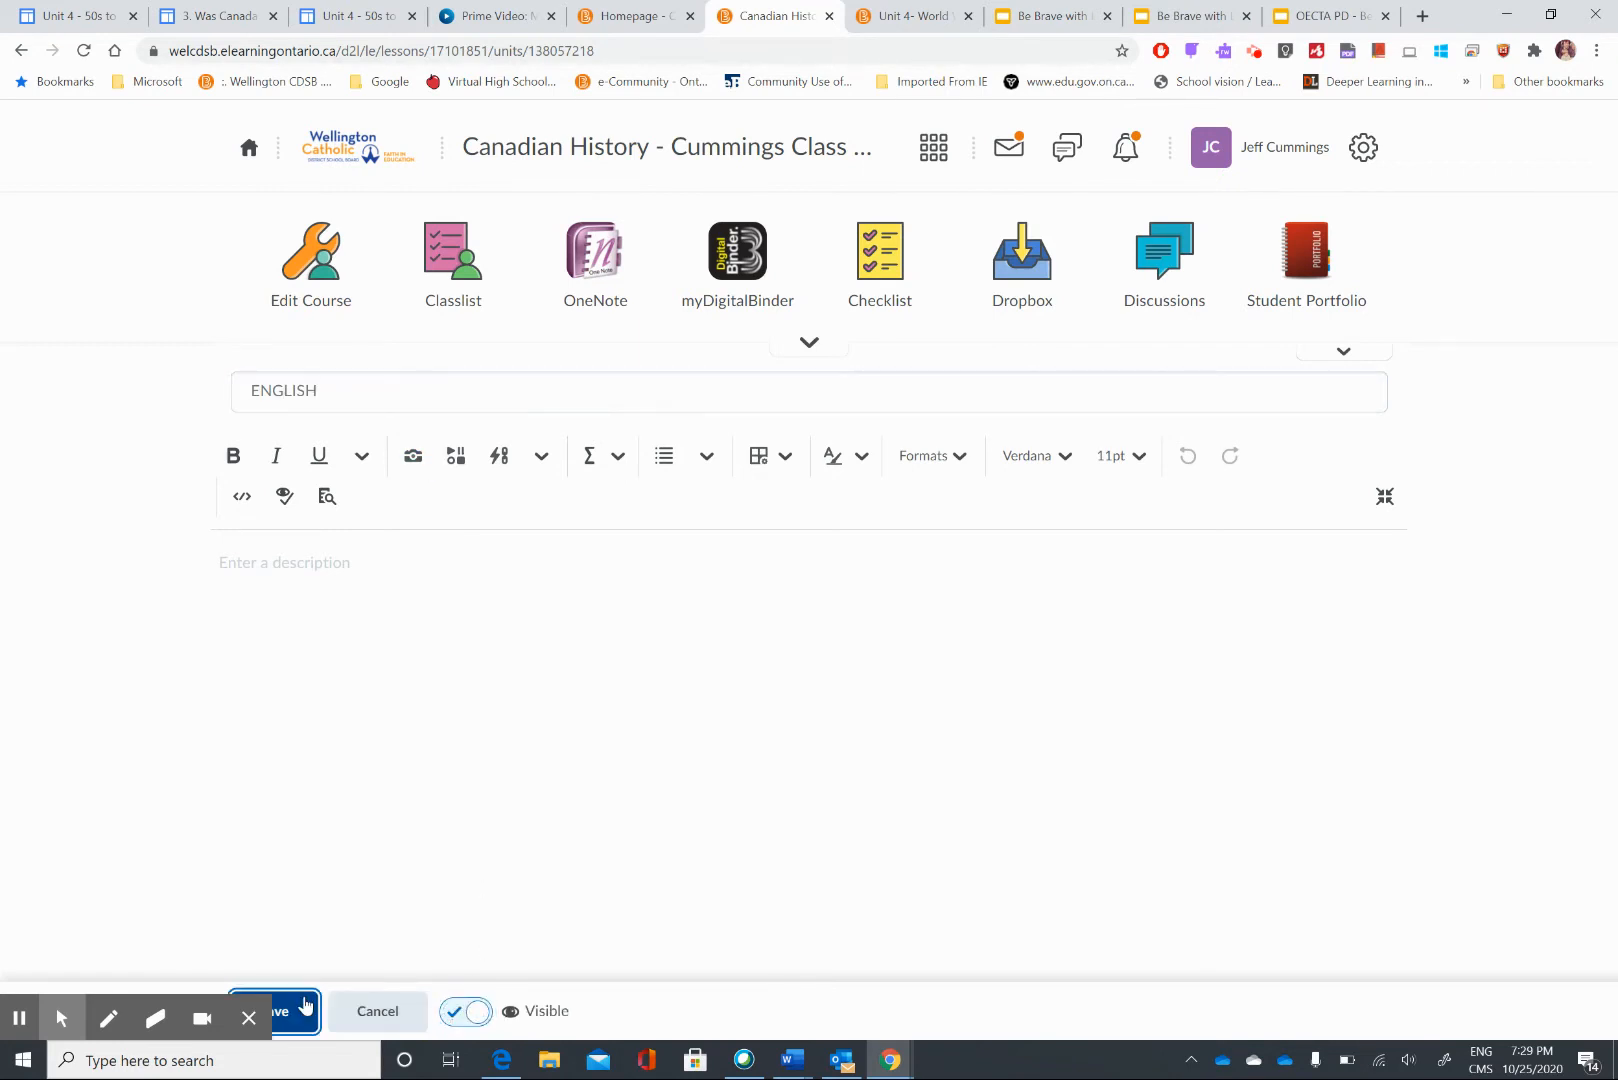
pyautogui.click(305, 1005)
# Step: Add a second visible lesson titled MATH to the RESOURCES unit
pyautogui.click(425, 945)
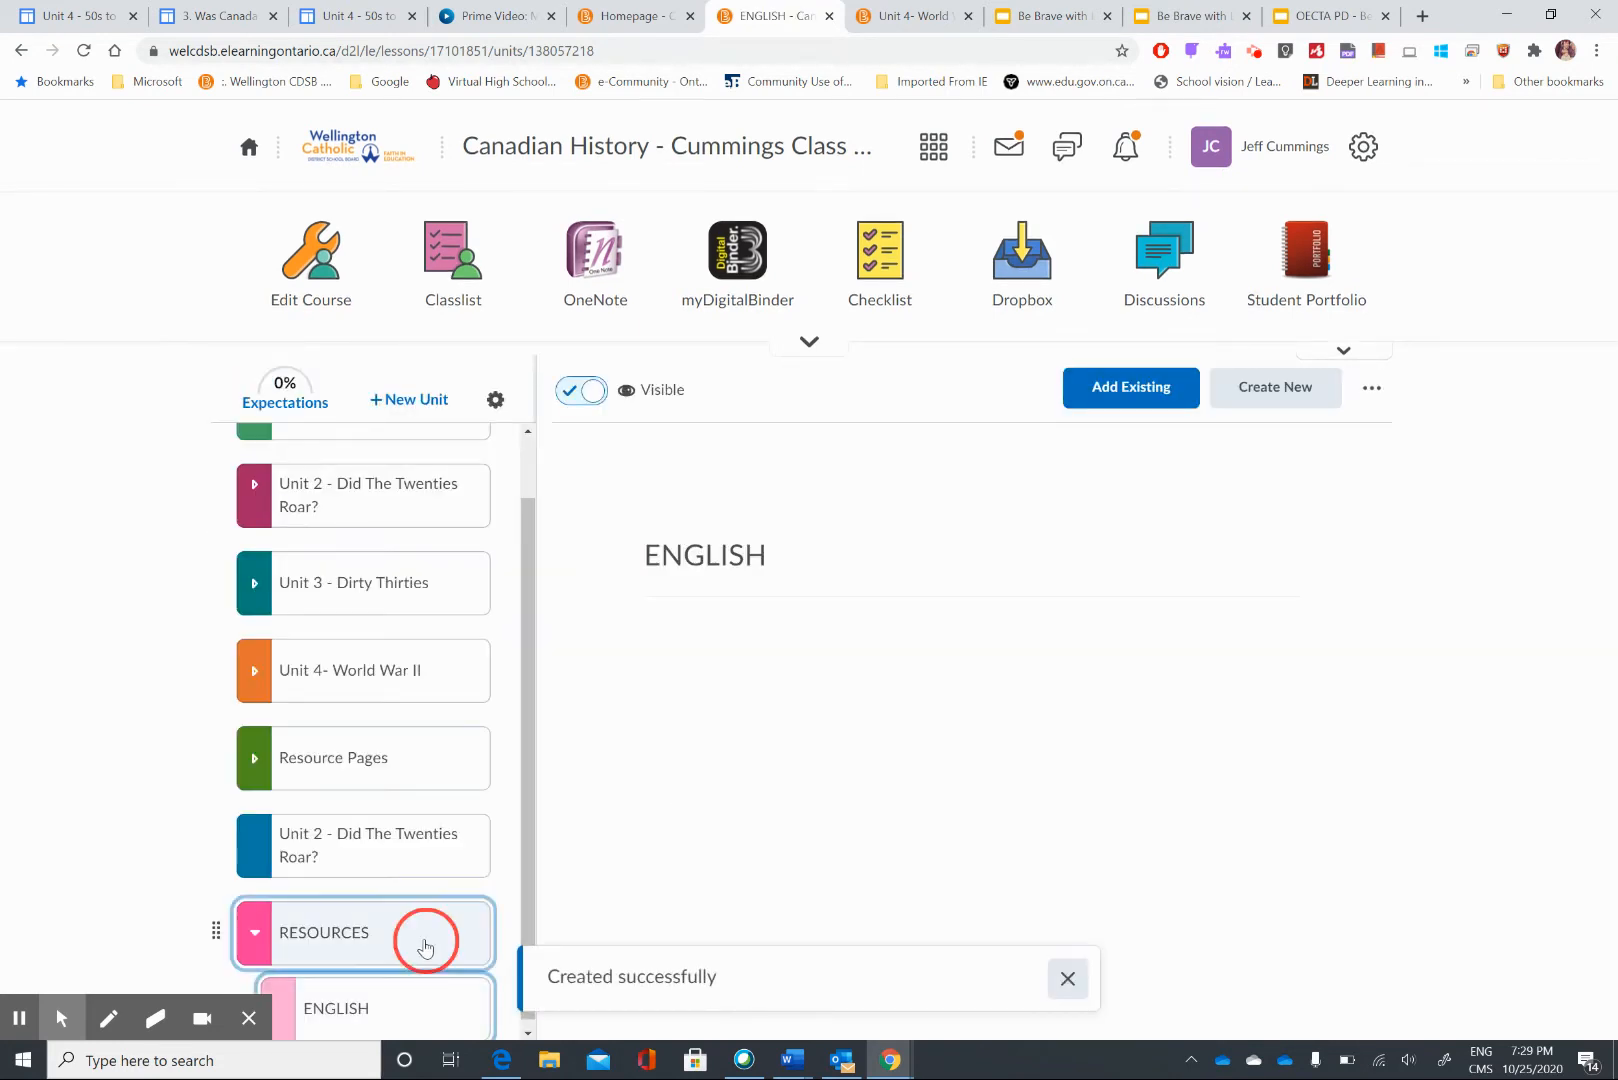
pyautogui.click(1258, 393)
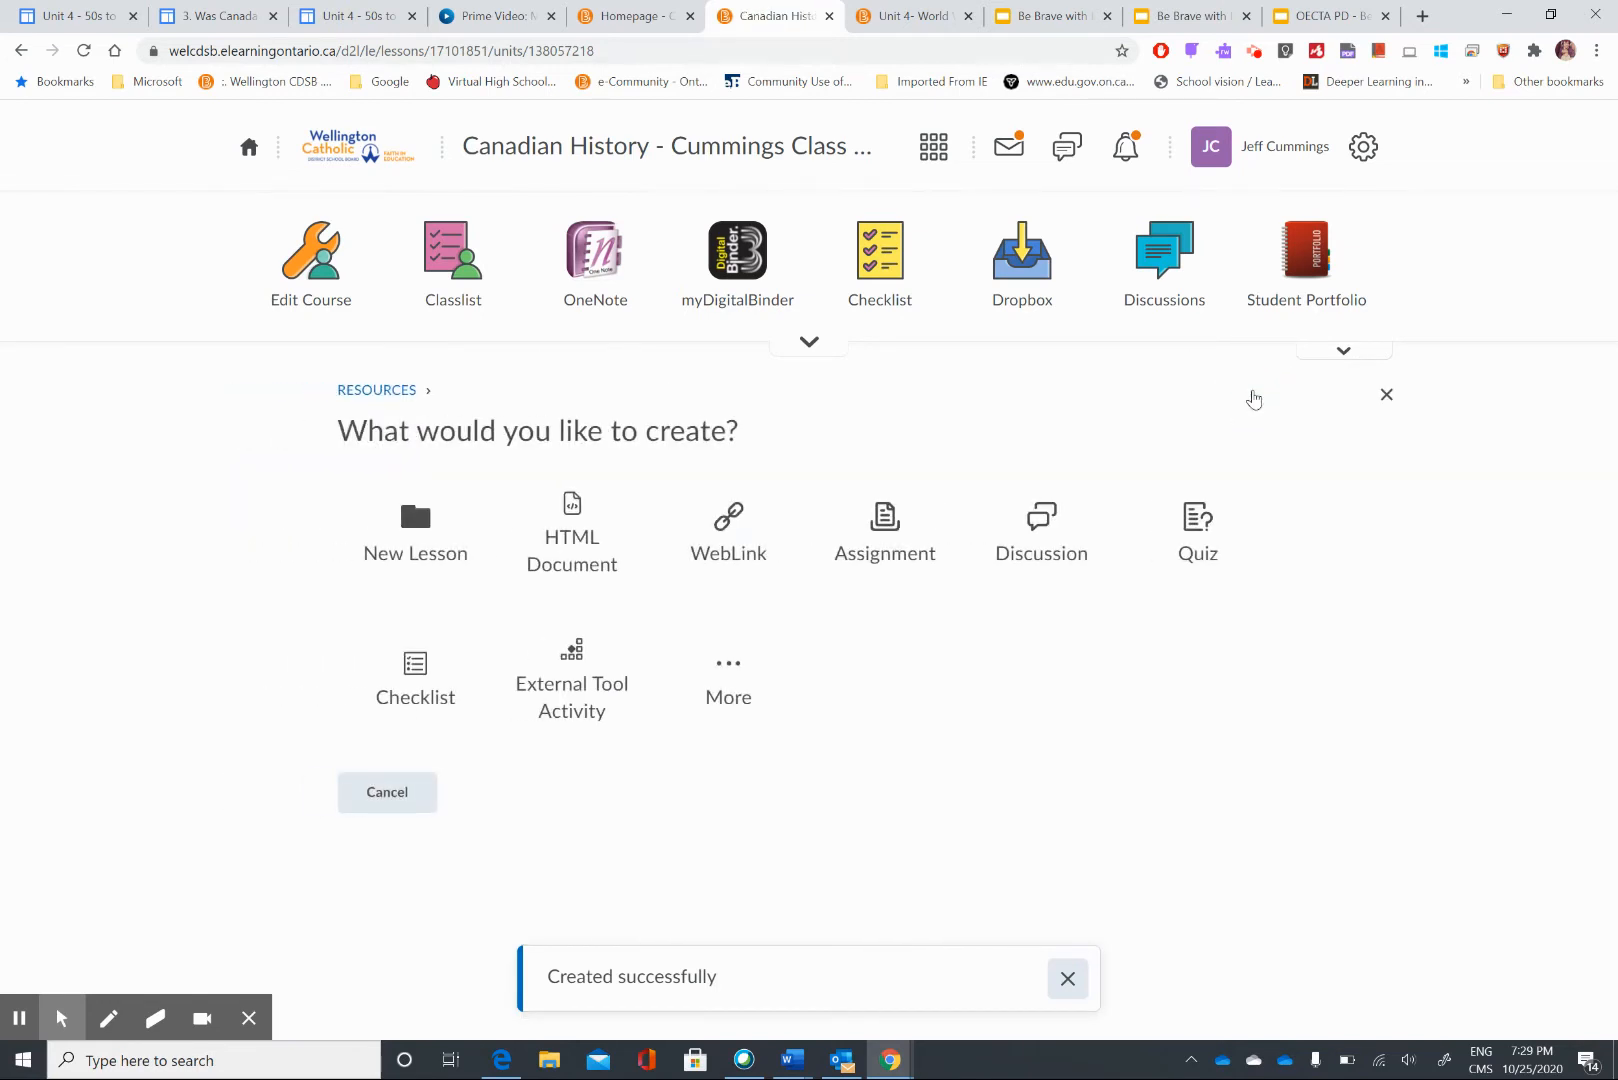
pyautogui.click(415, 516)
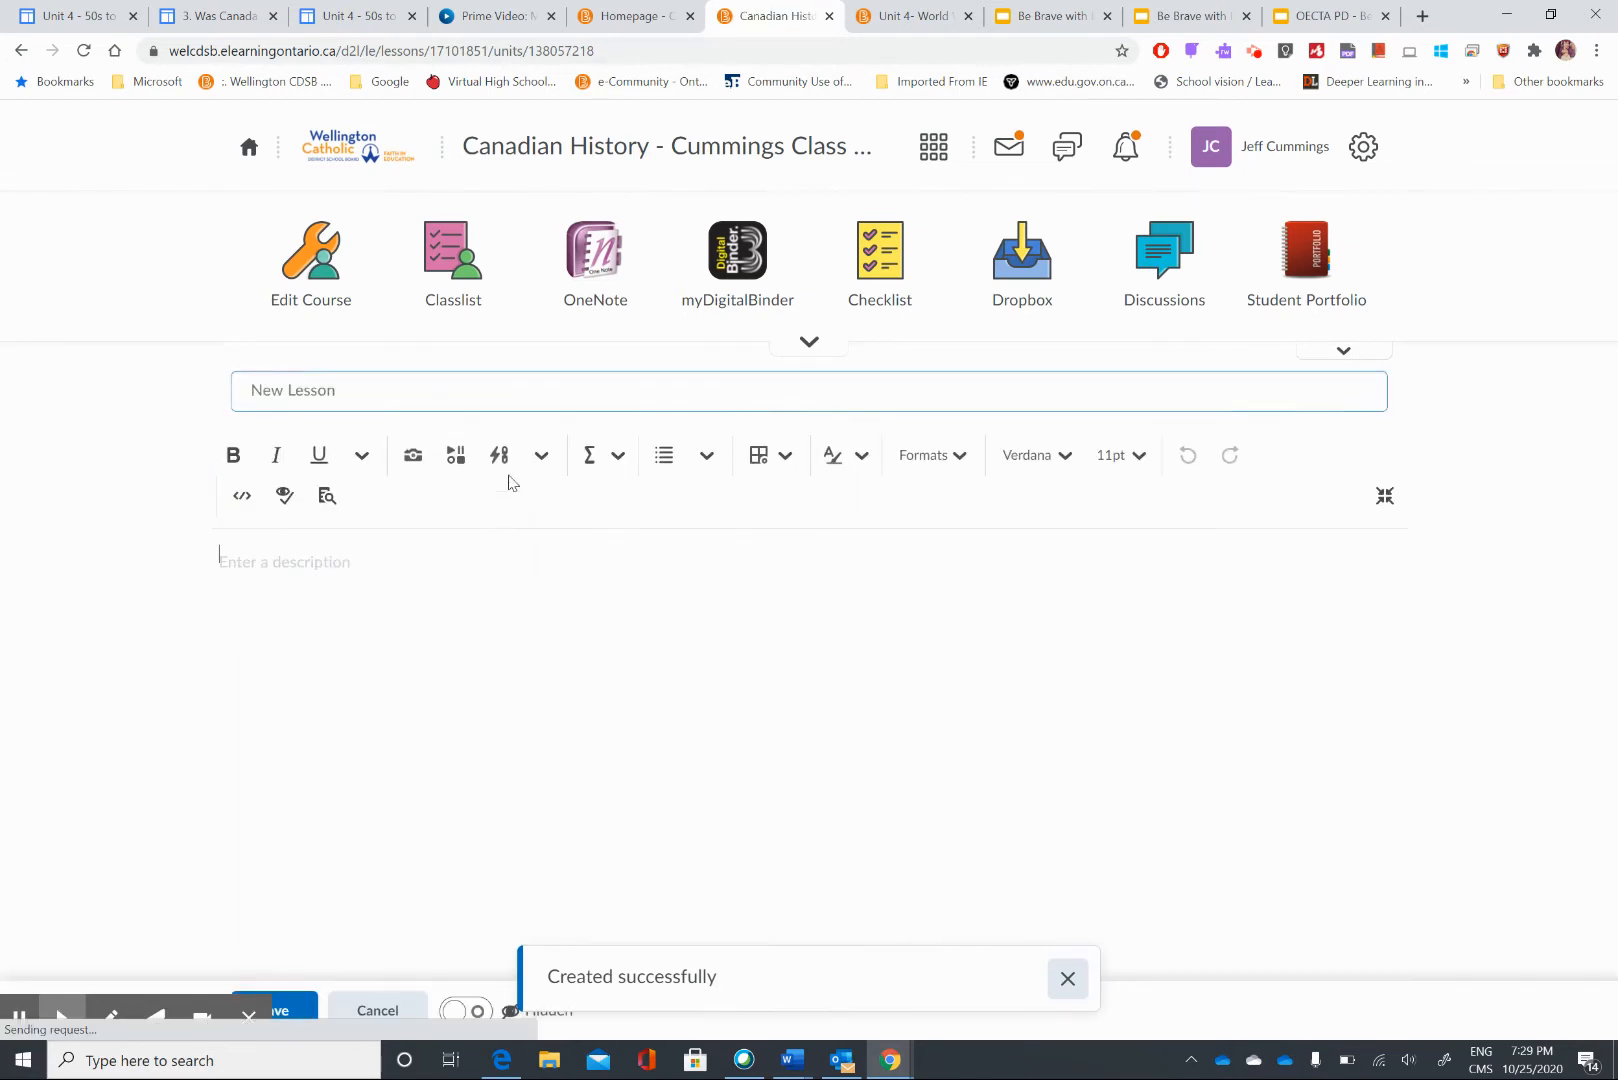
pyautogui.tripleClick(491, 395)
pyautogui.write('MATH')
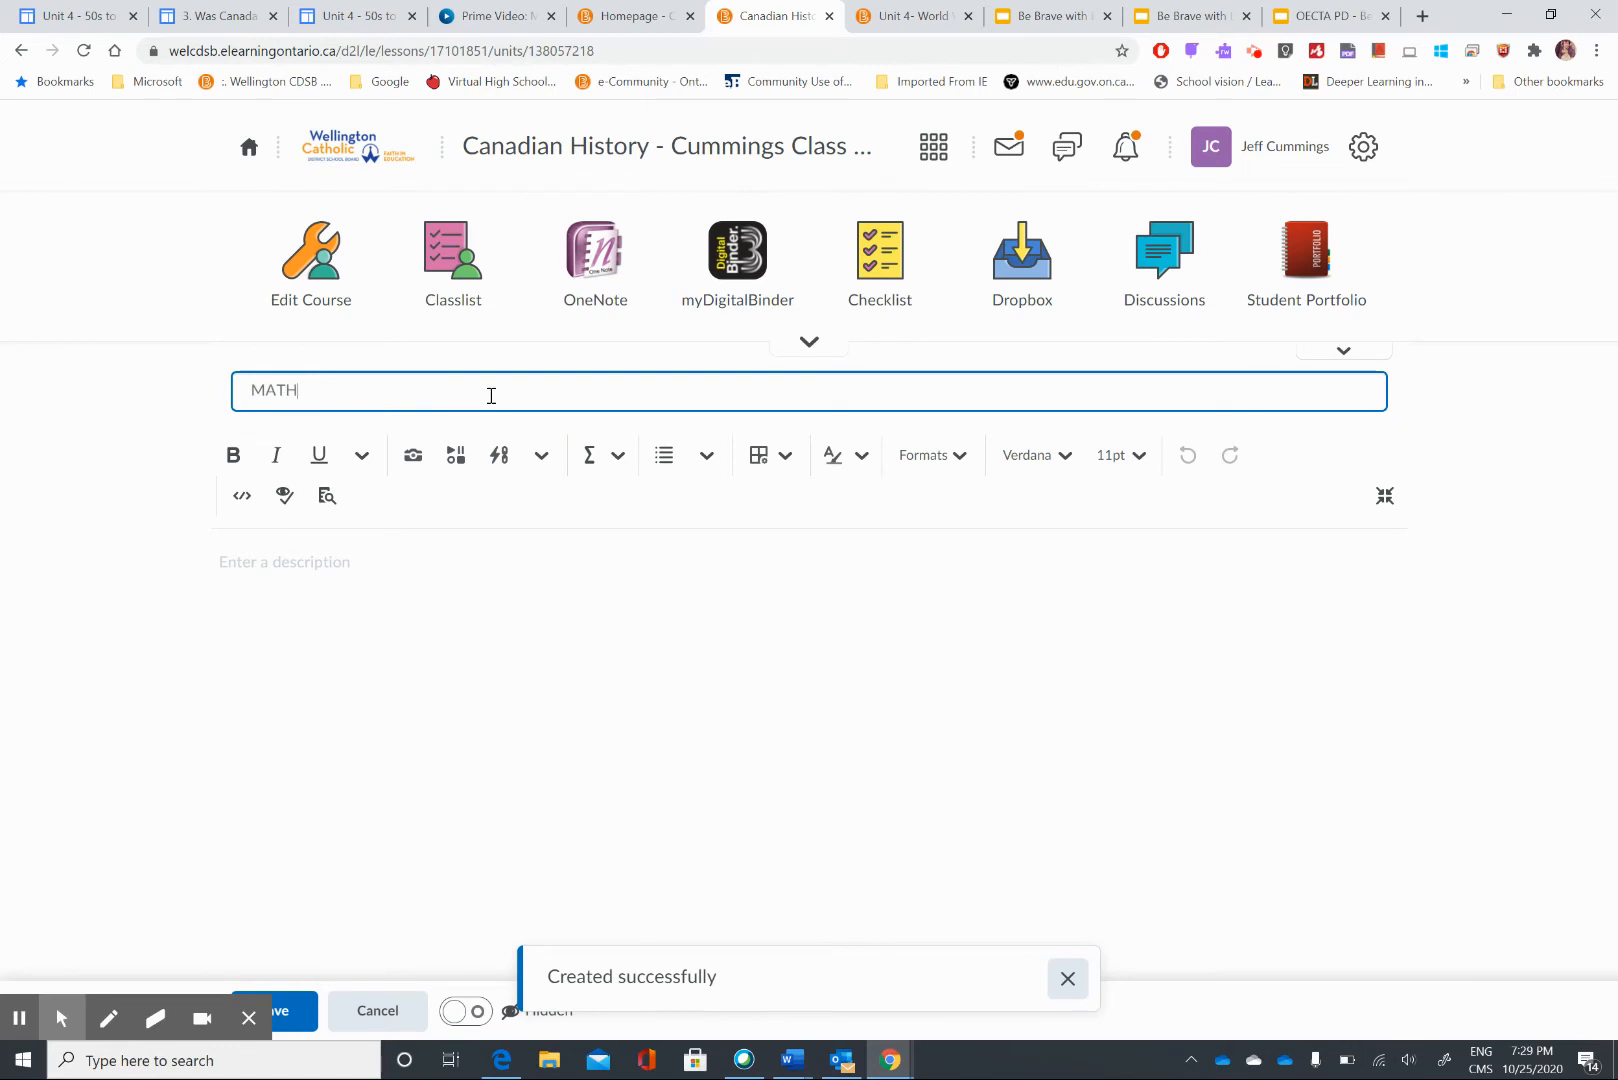
pyautogui.click(463, 1010)
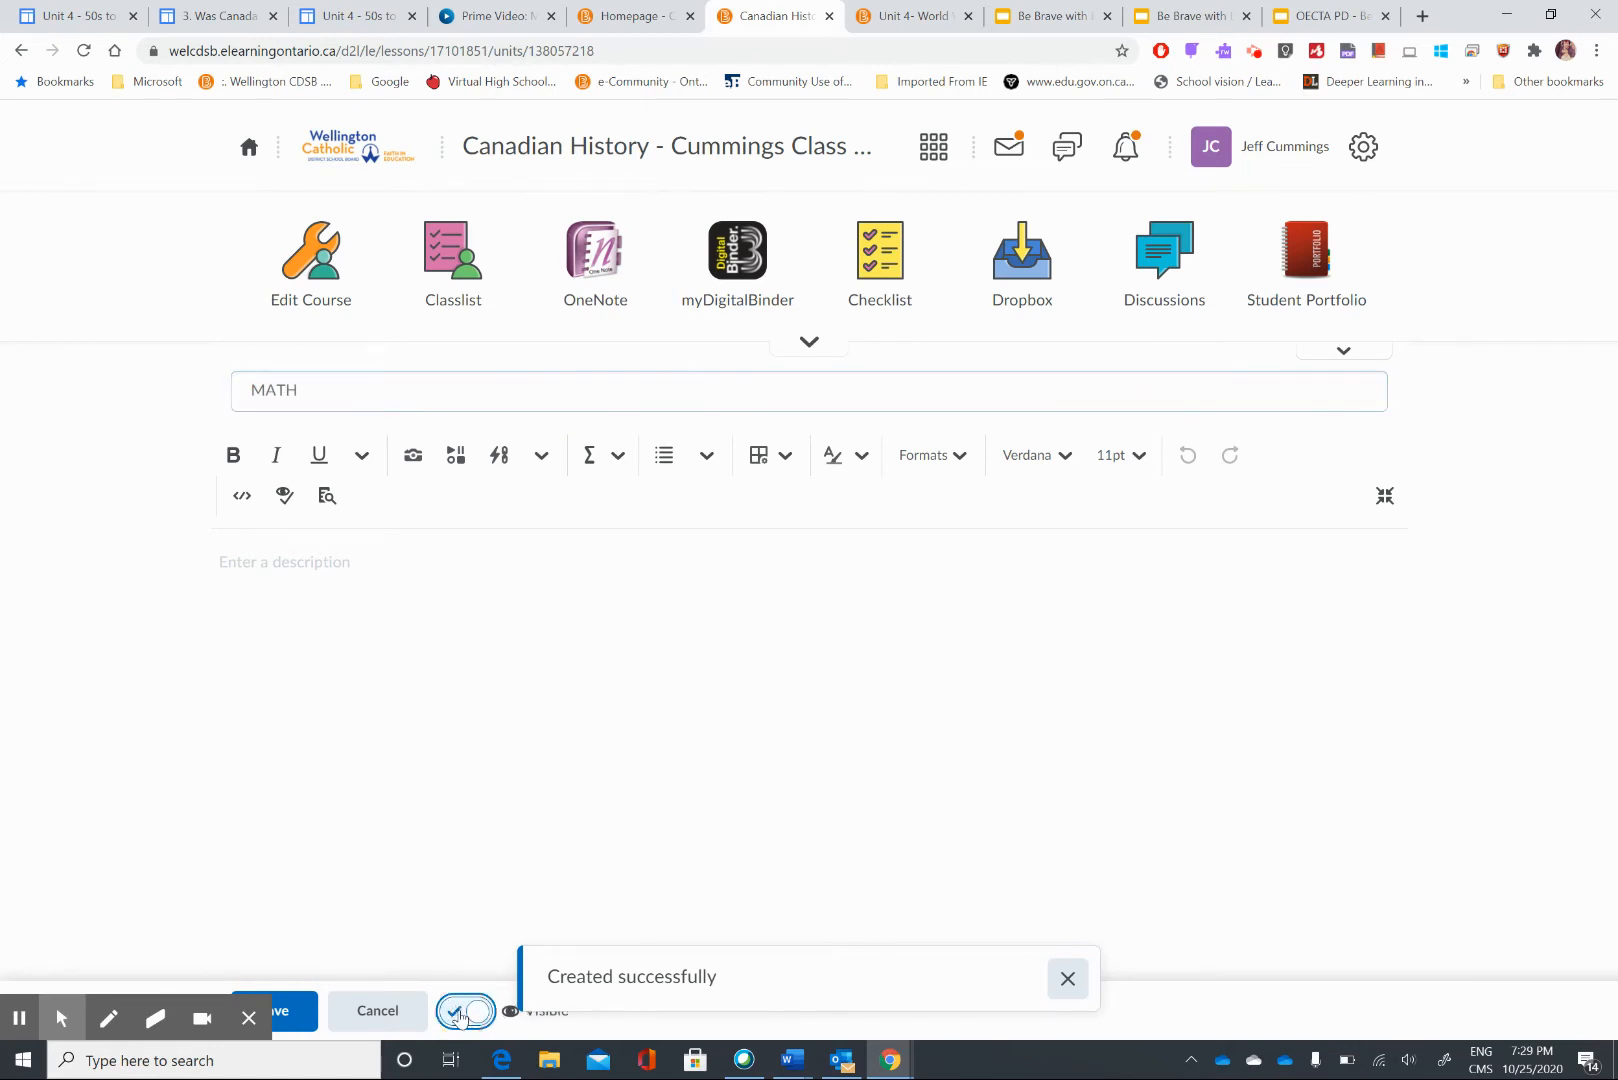
pyautogui.click(303, 1003)
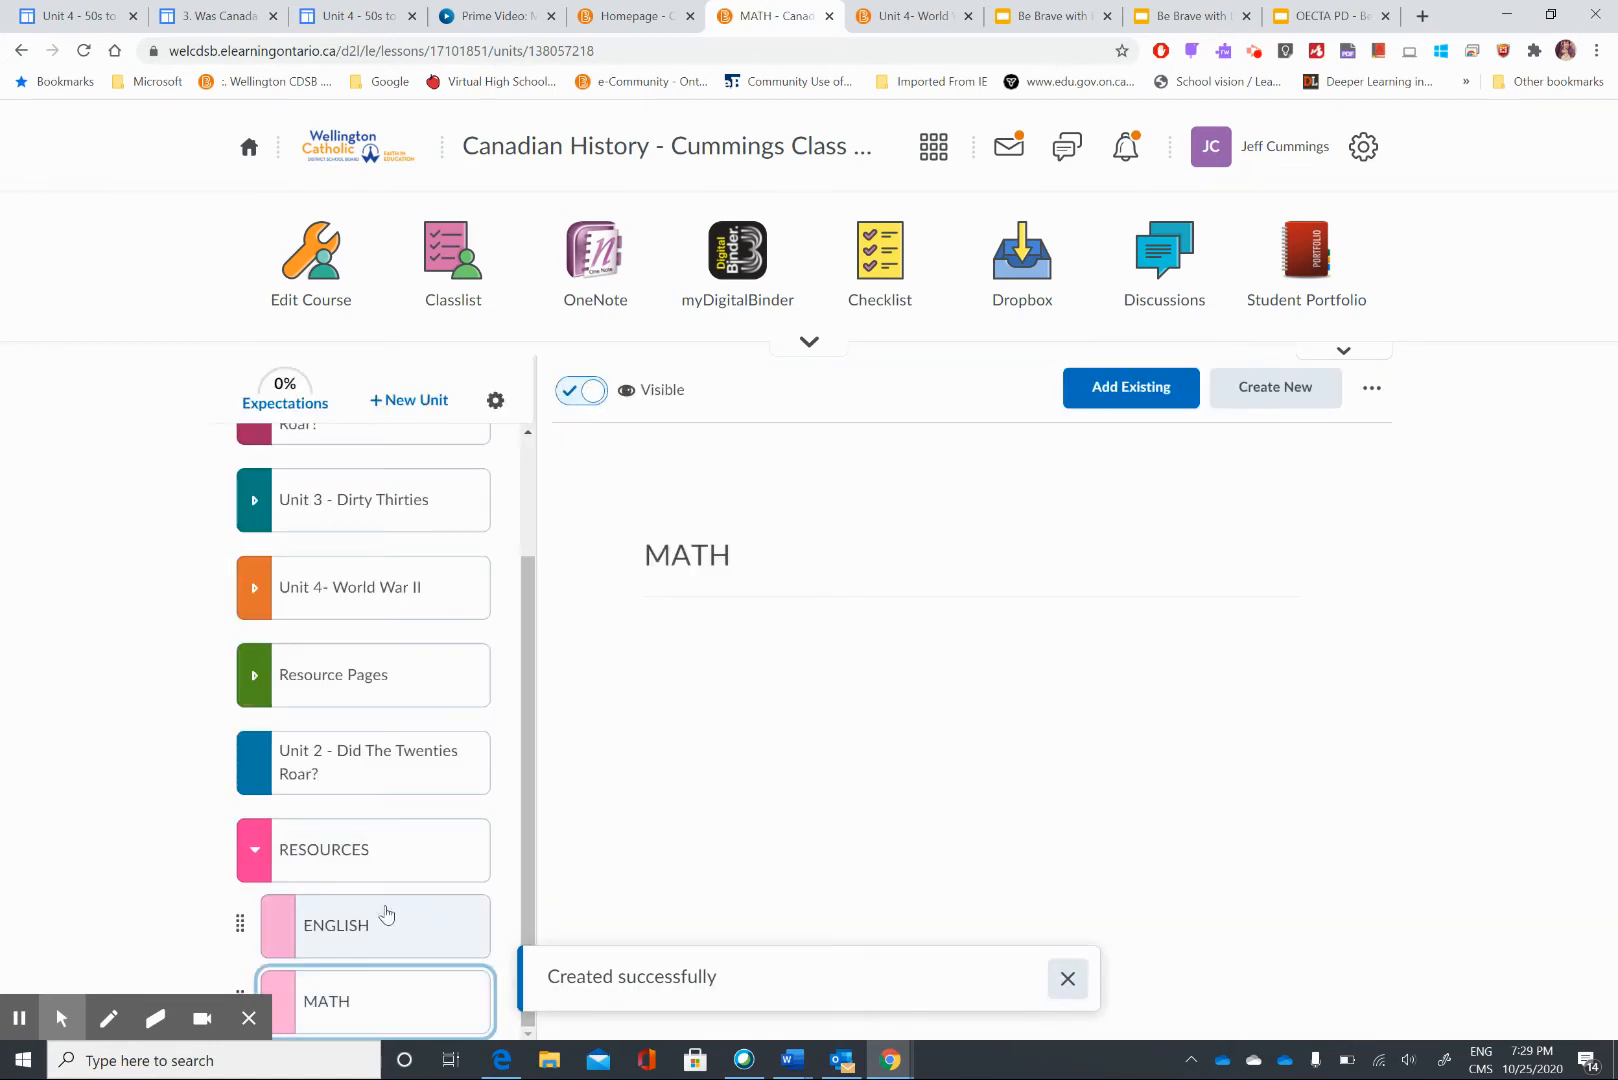
# Step: Add SupermanWorksheet.docx from Google Drive to the ENGLISH lesson, letting anyone with the link view it
pyautogui.click(396, 937)
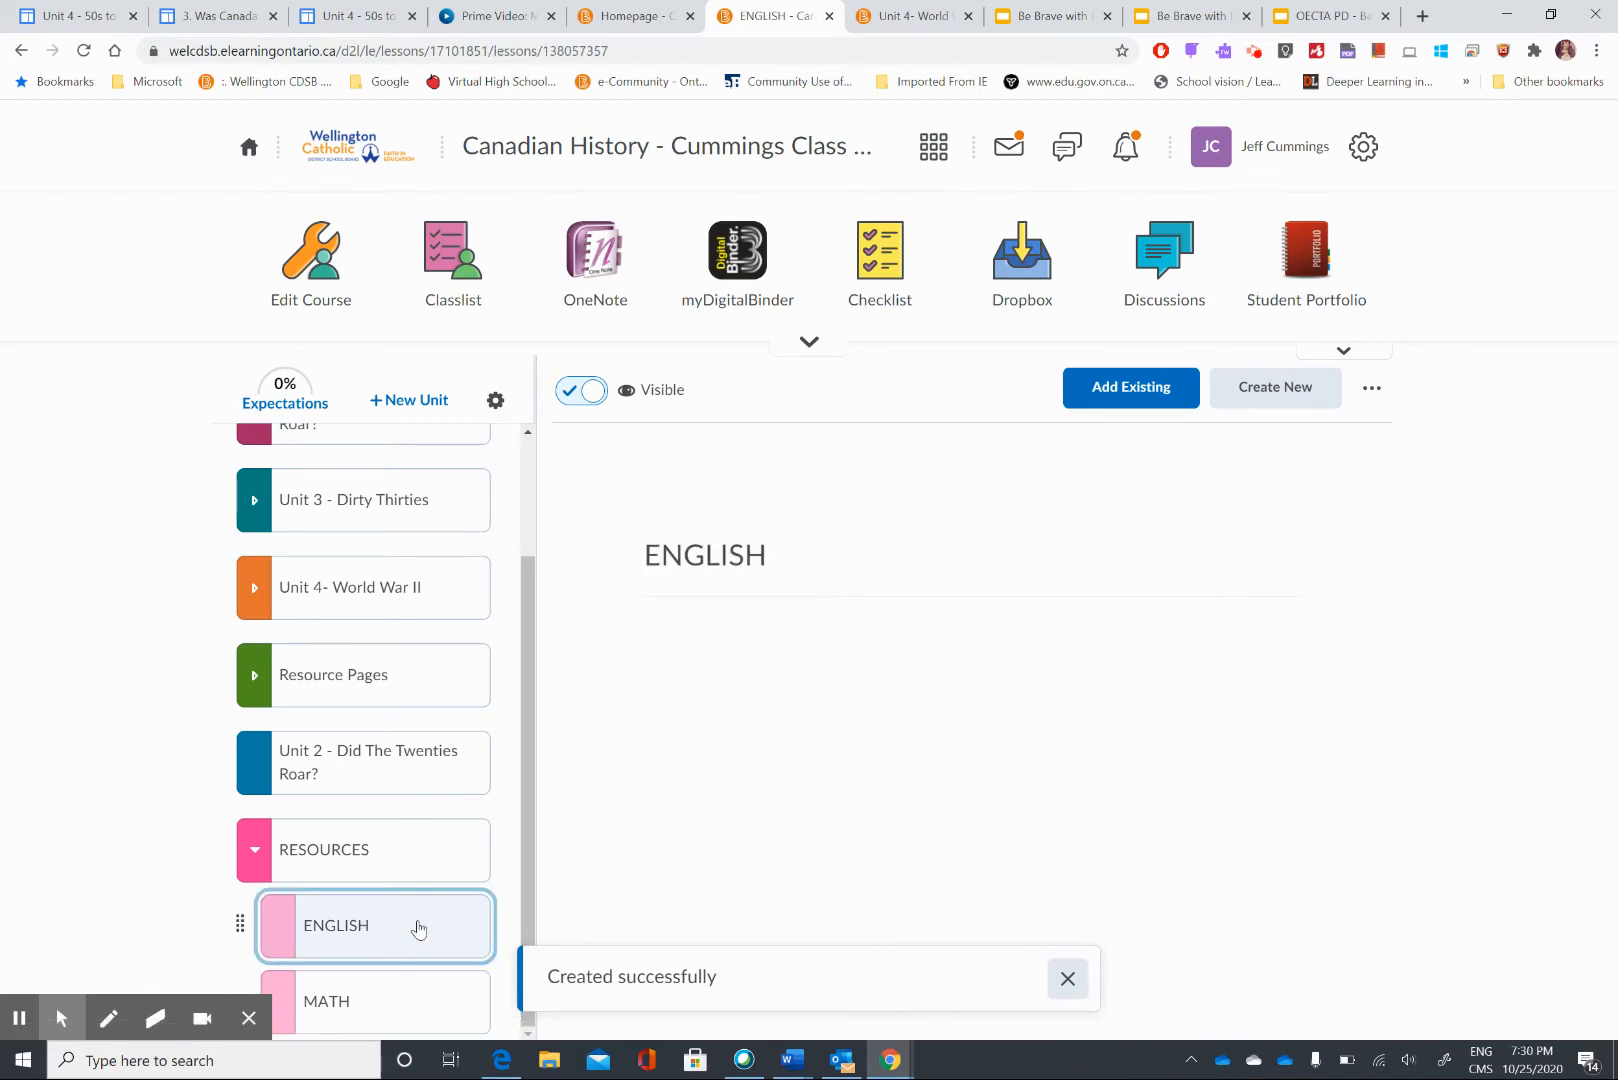
pyautogui.click(1265, 397)
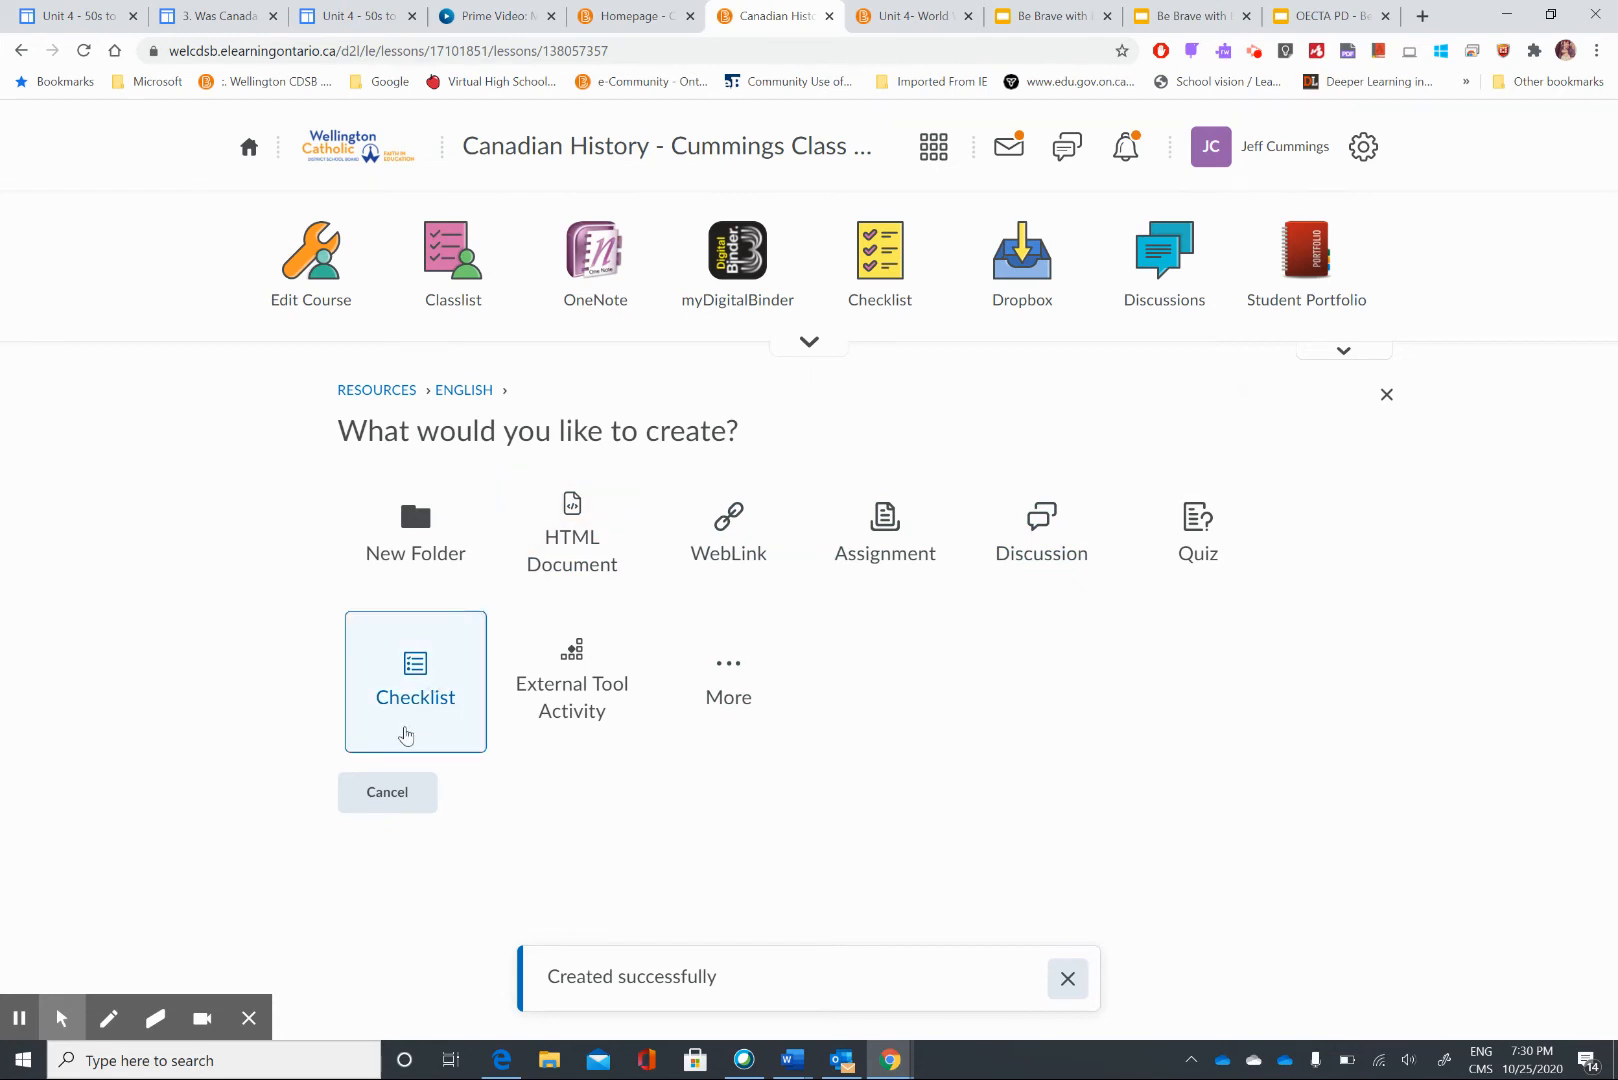
pyautogui.click(390, 791)
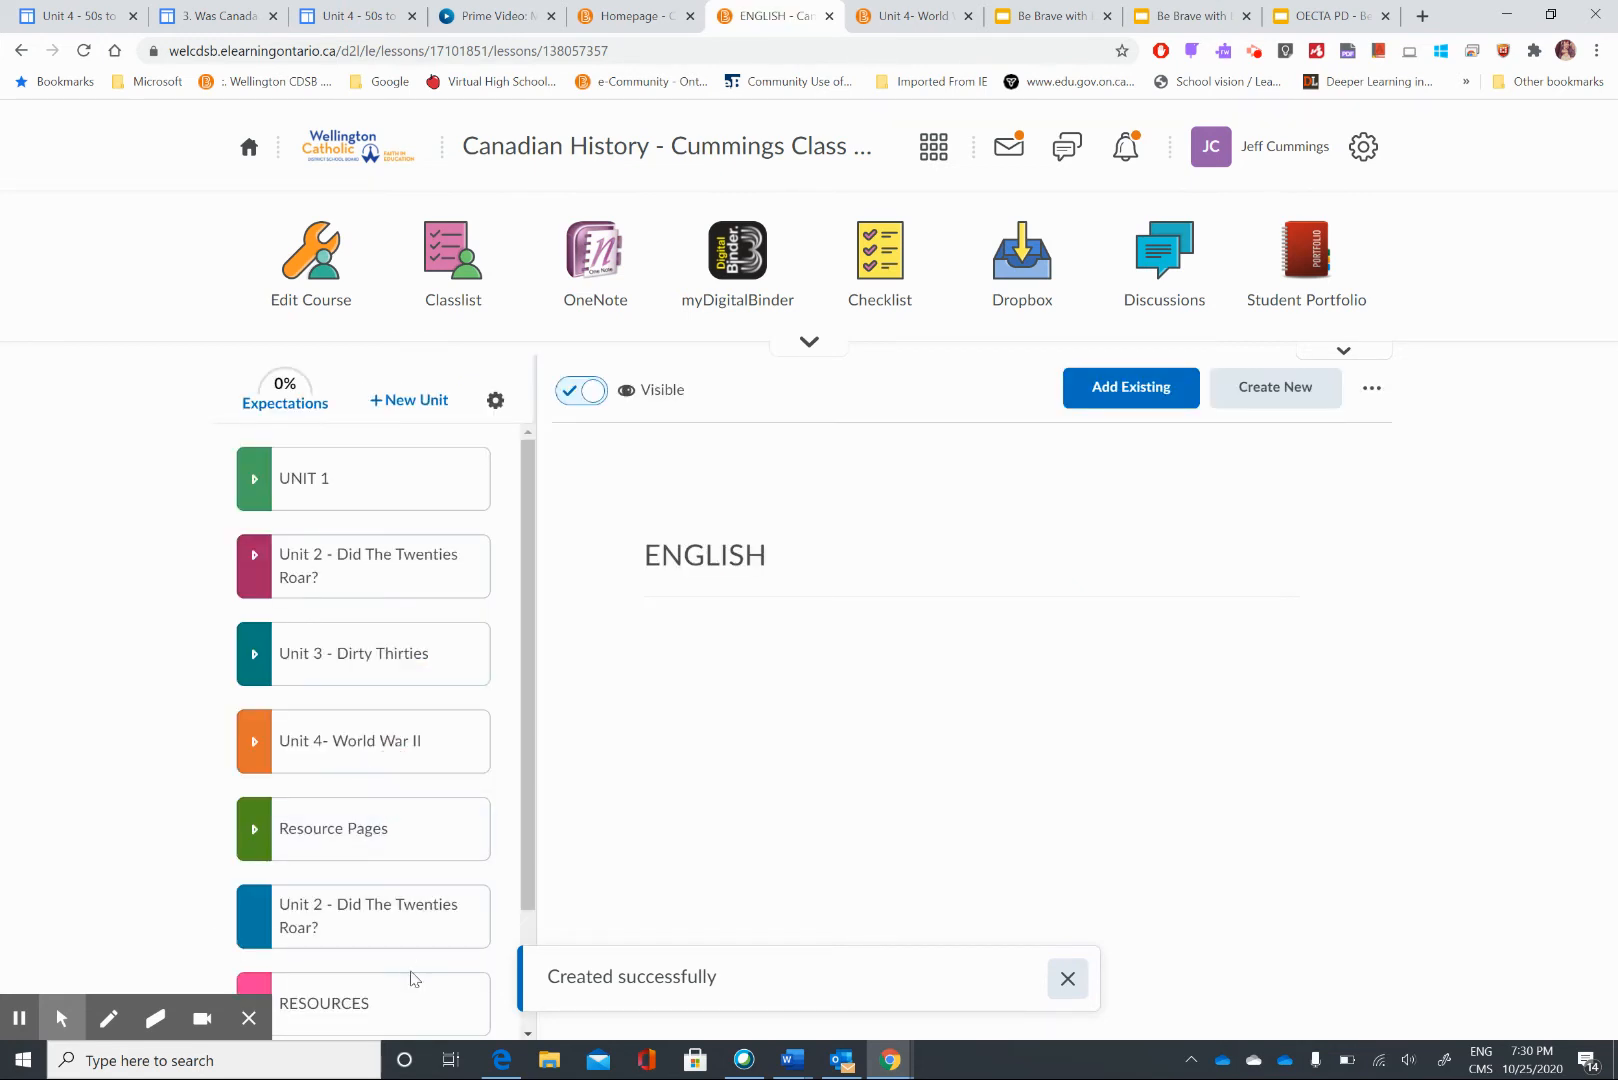
pyautogui.moveTo(527, 887); pyautogui.dragTo(527, 985)
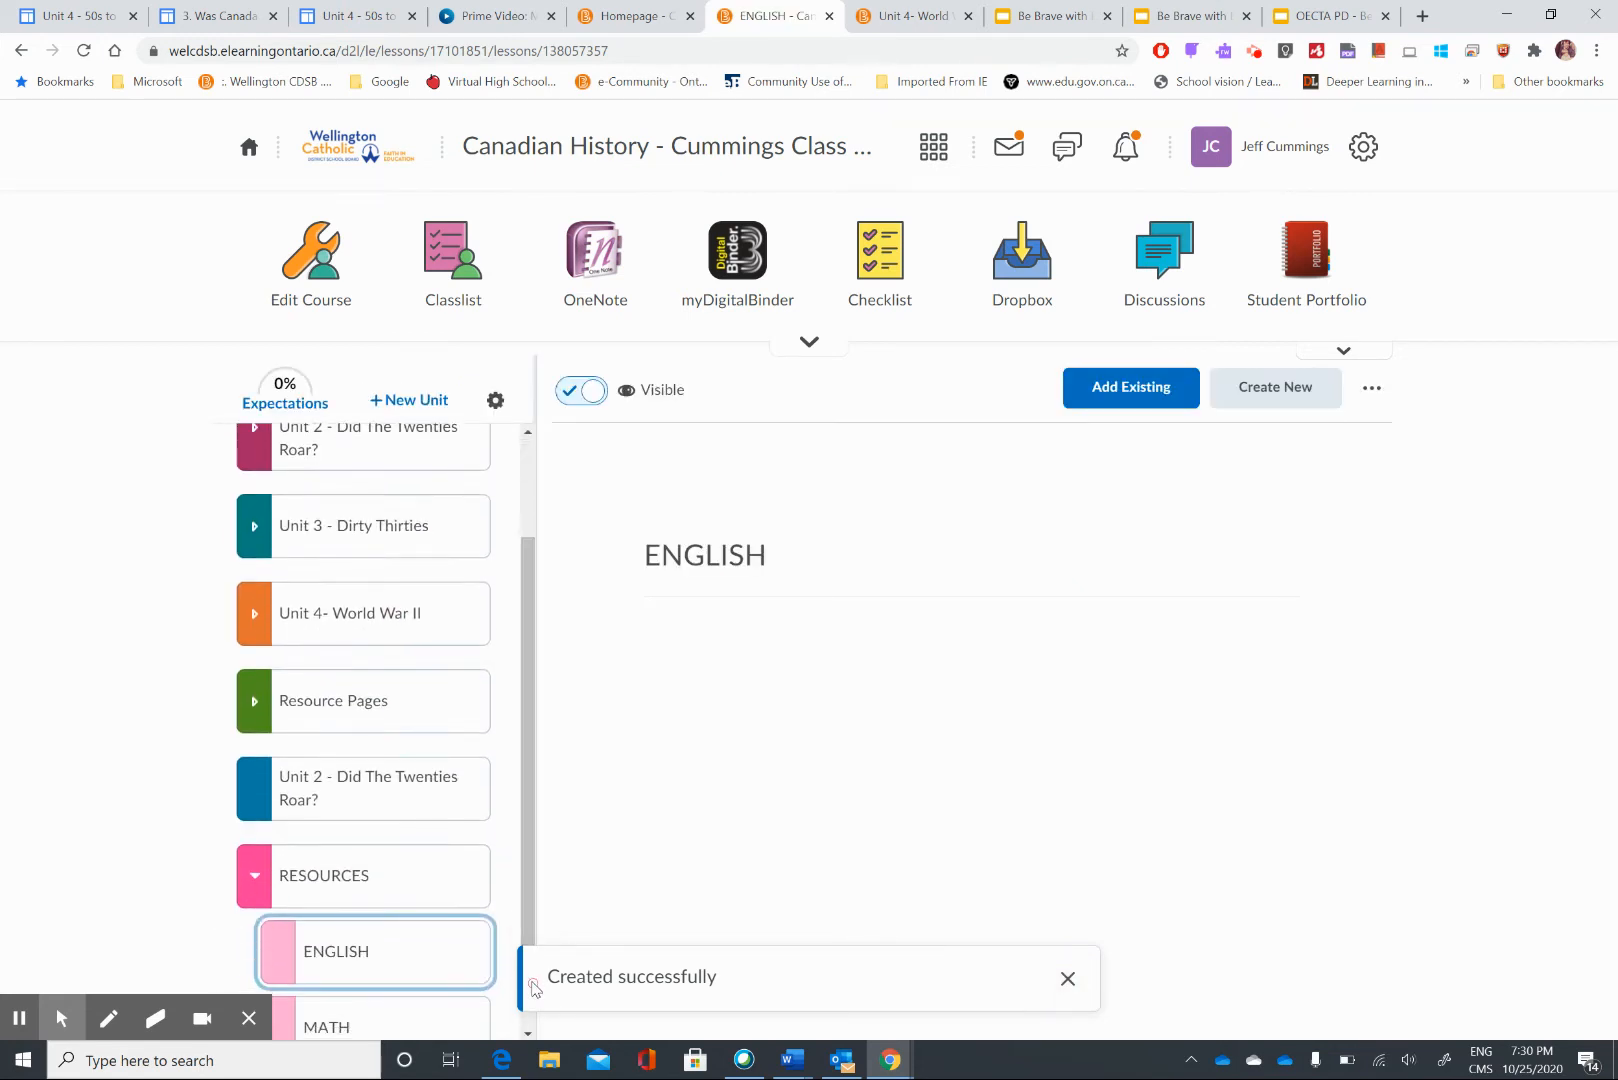
pyautogui.click(1148, 394)
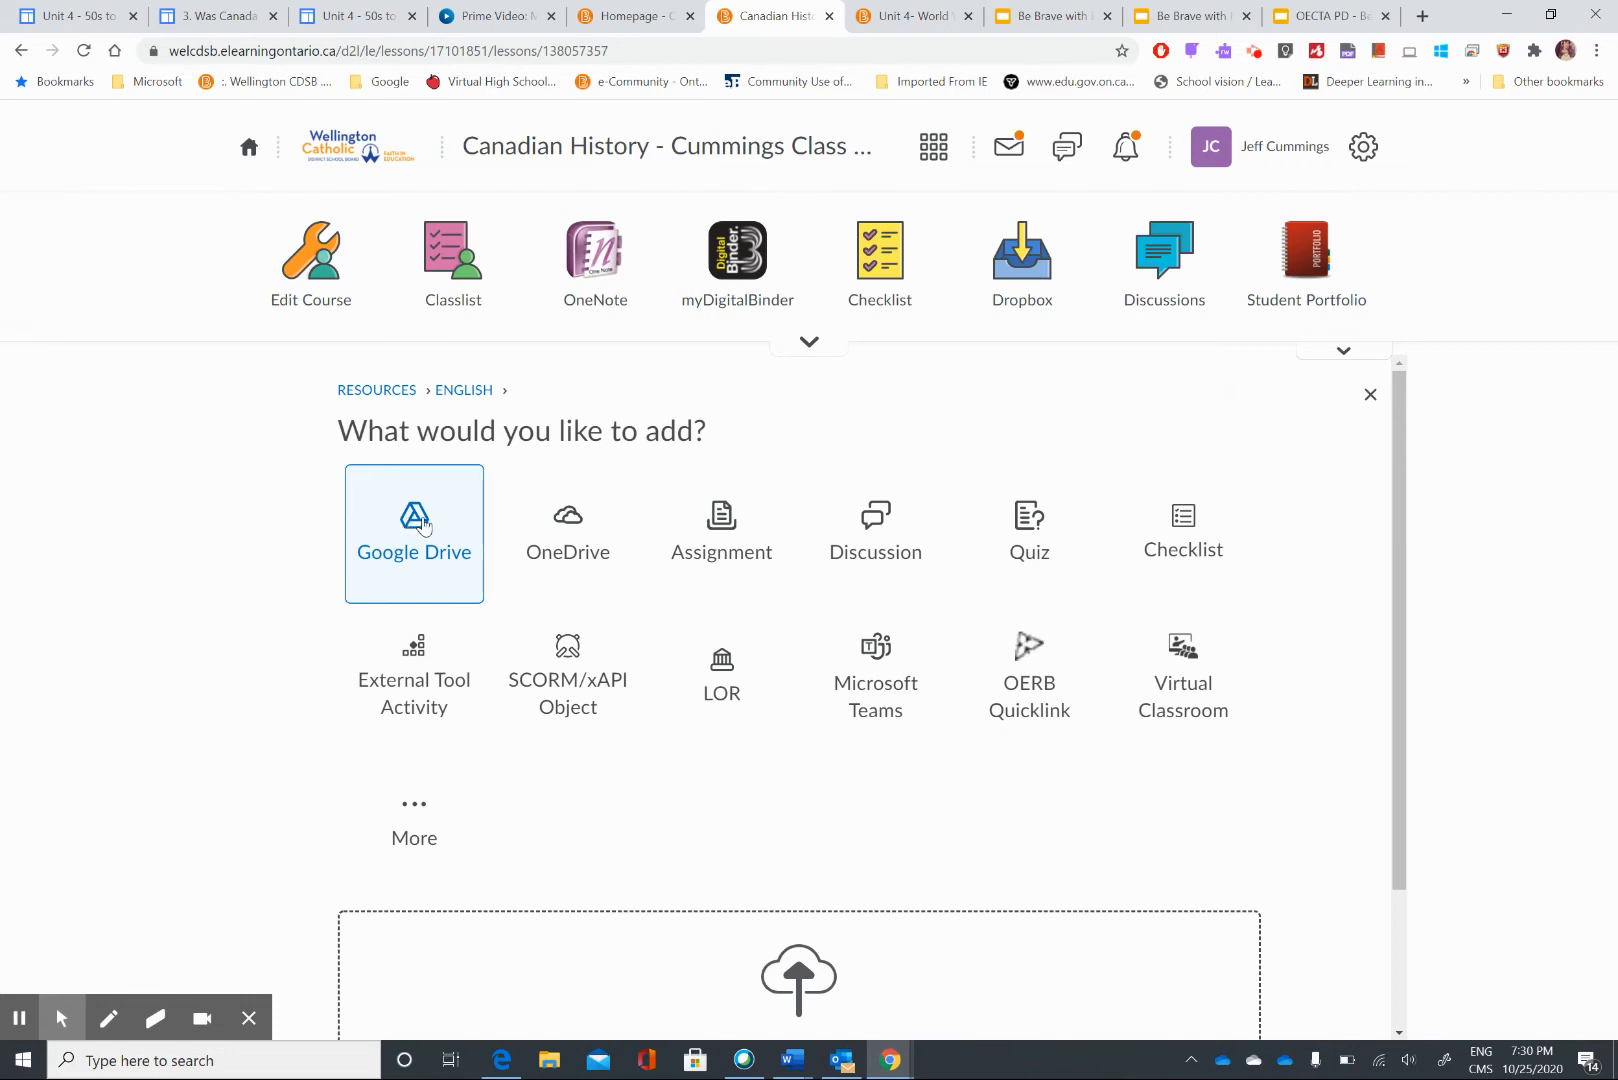
pyautogui.click(422, 524)
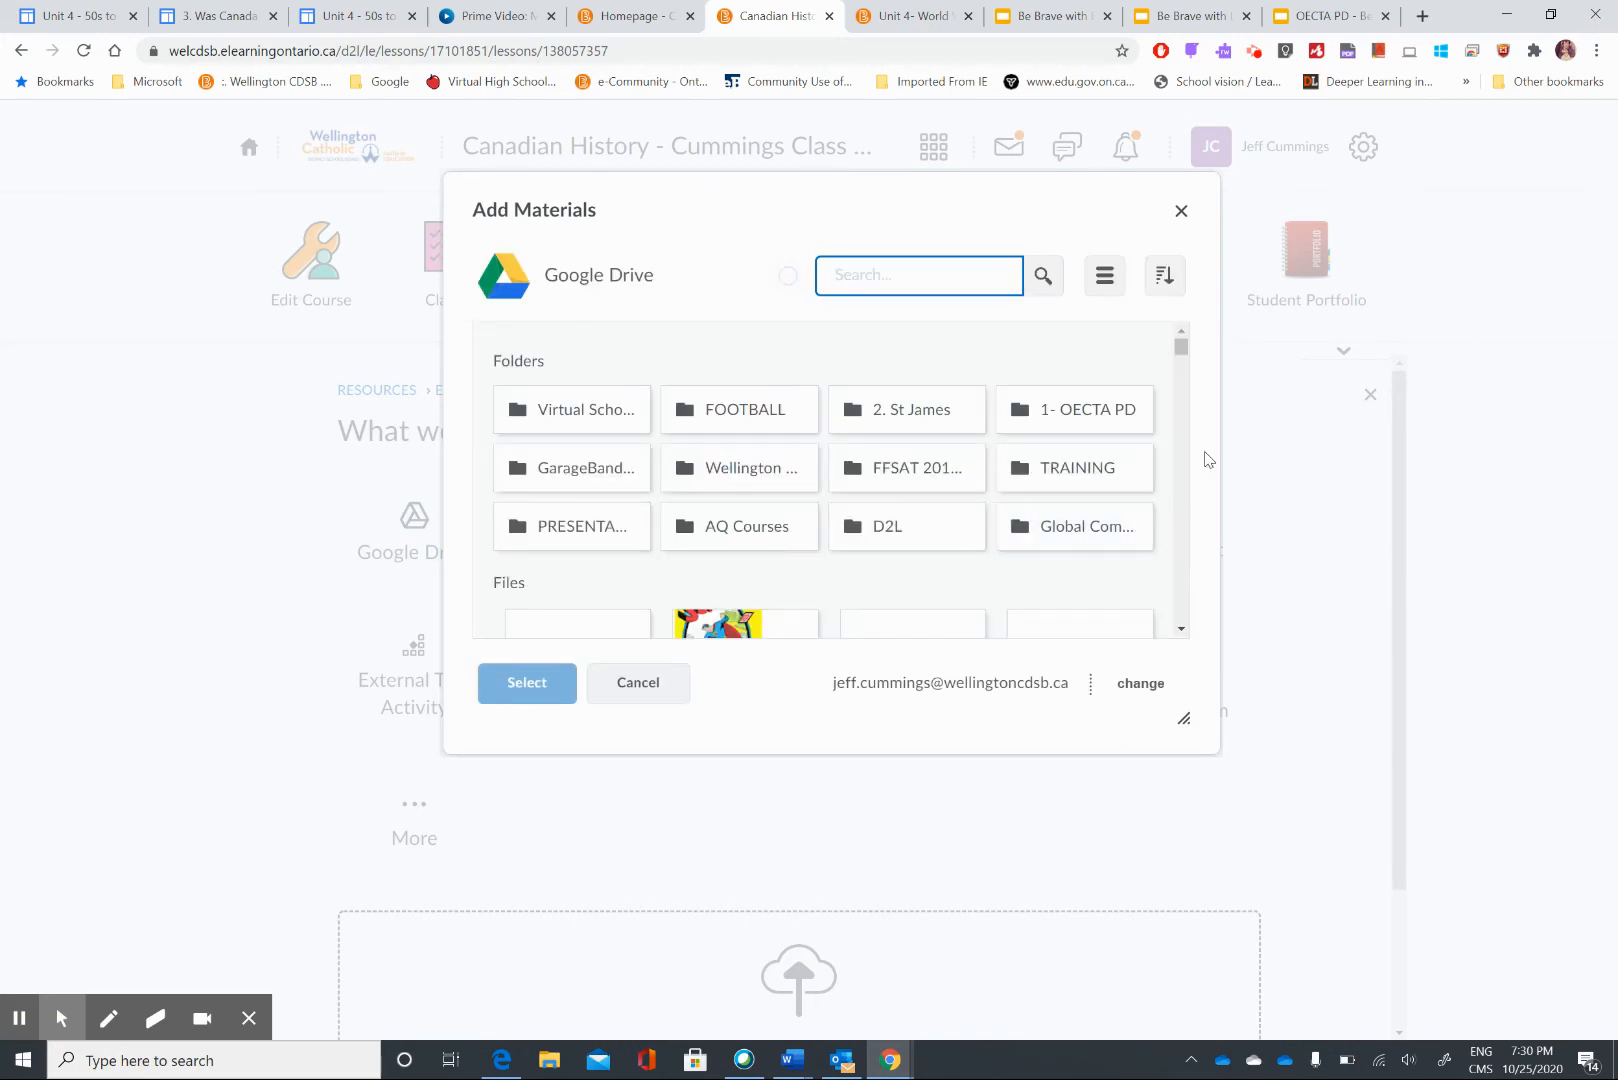
pyautogui.scroll(-3, 1185, 463)
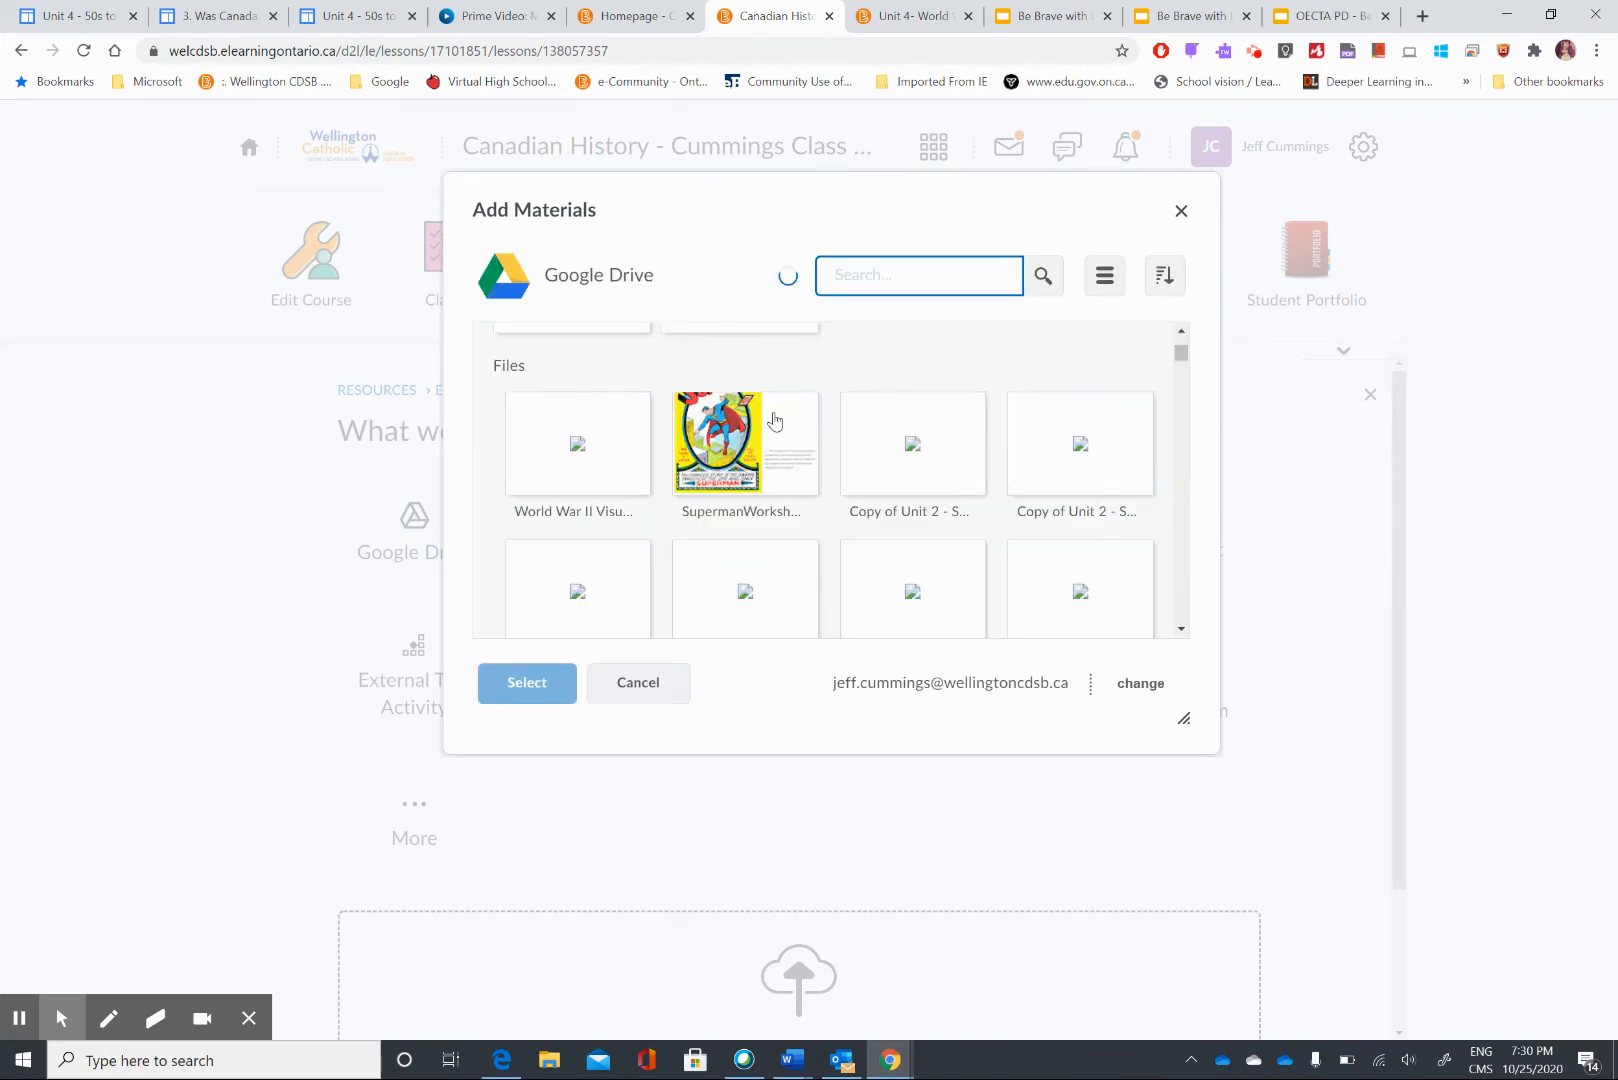
pyautogui.click(731, 510)
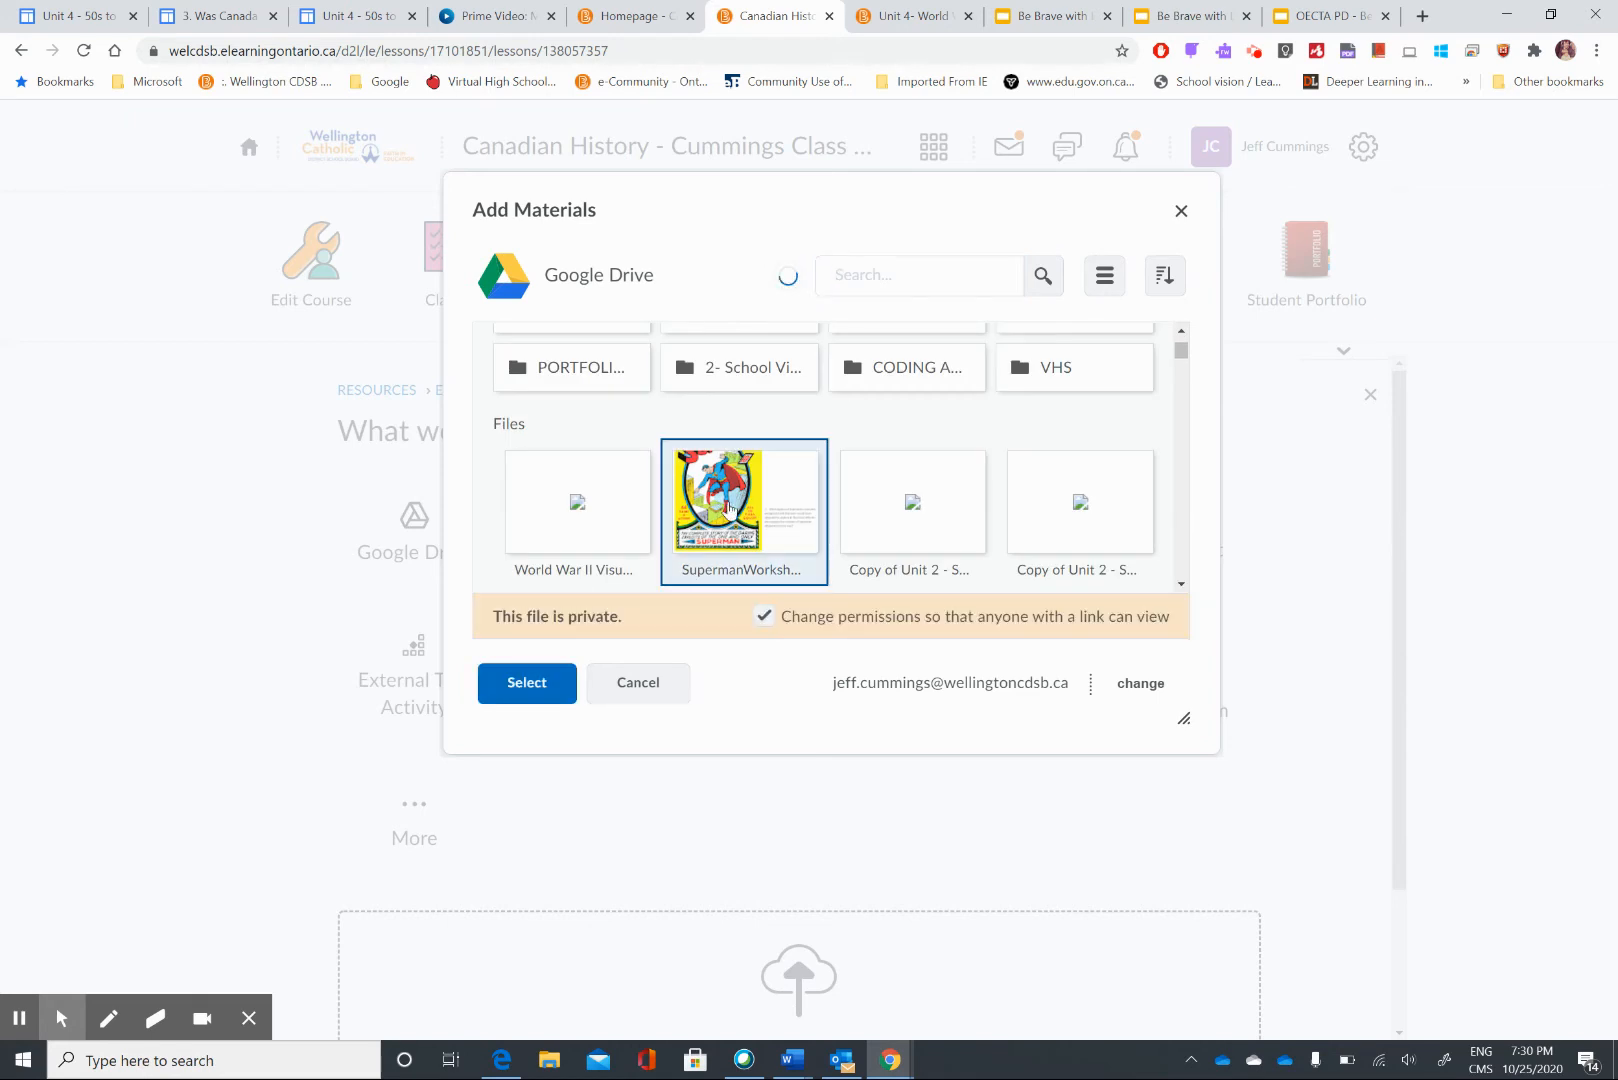
pyautogui.click(530, 682)
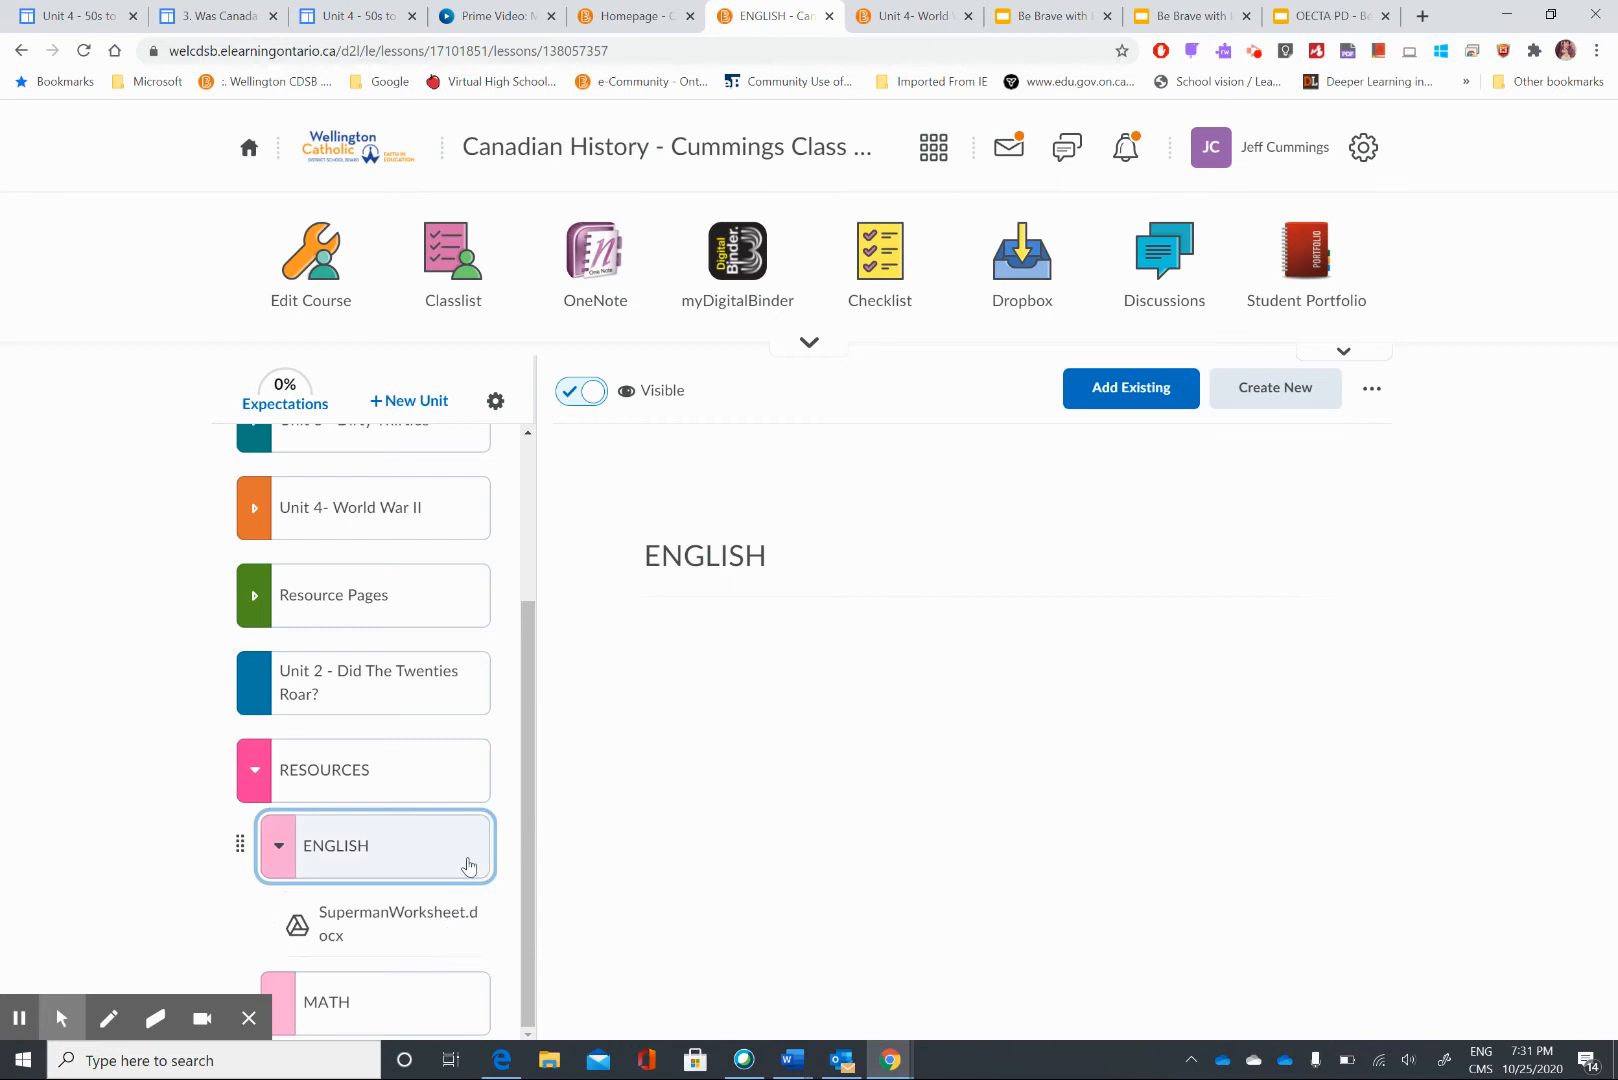
# Step: Open SupermanWorksheet.docx in the ENGLISH lesson and look through its page down to the third question
pyautogui.click(457, 931)
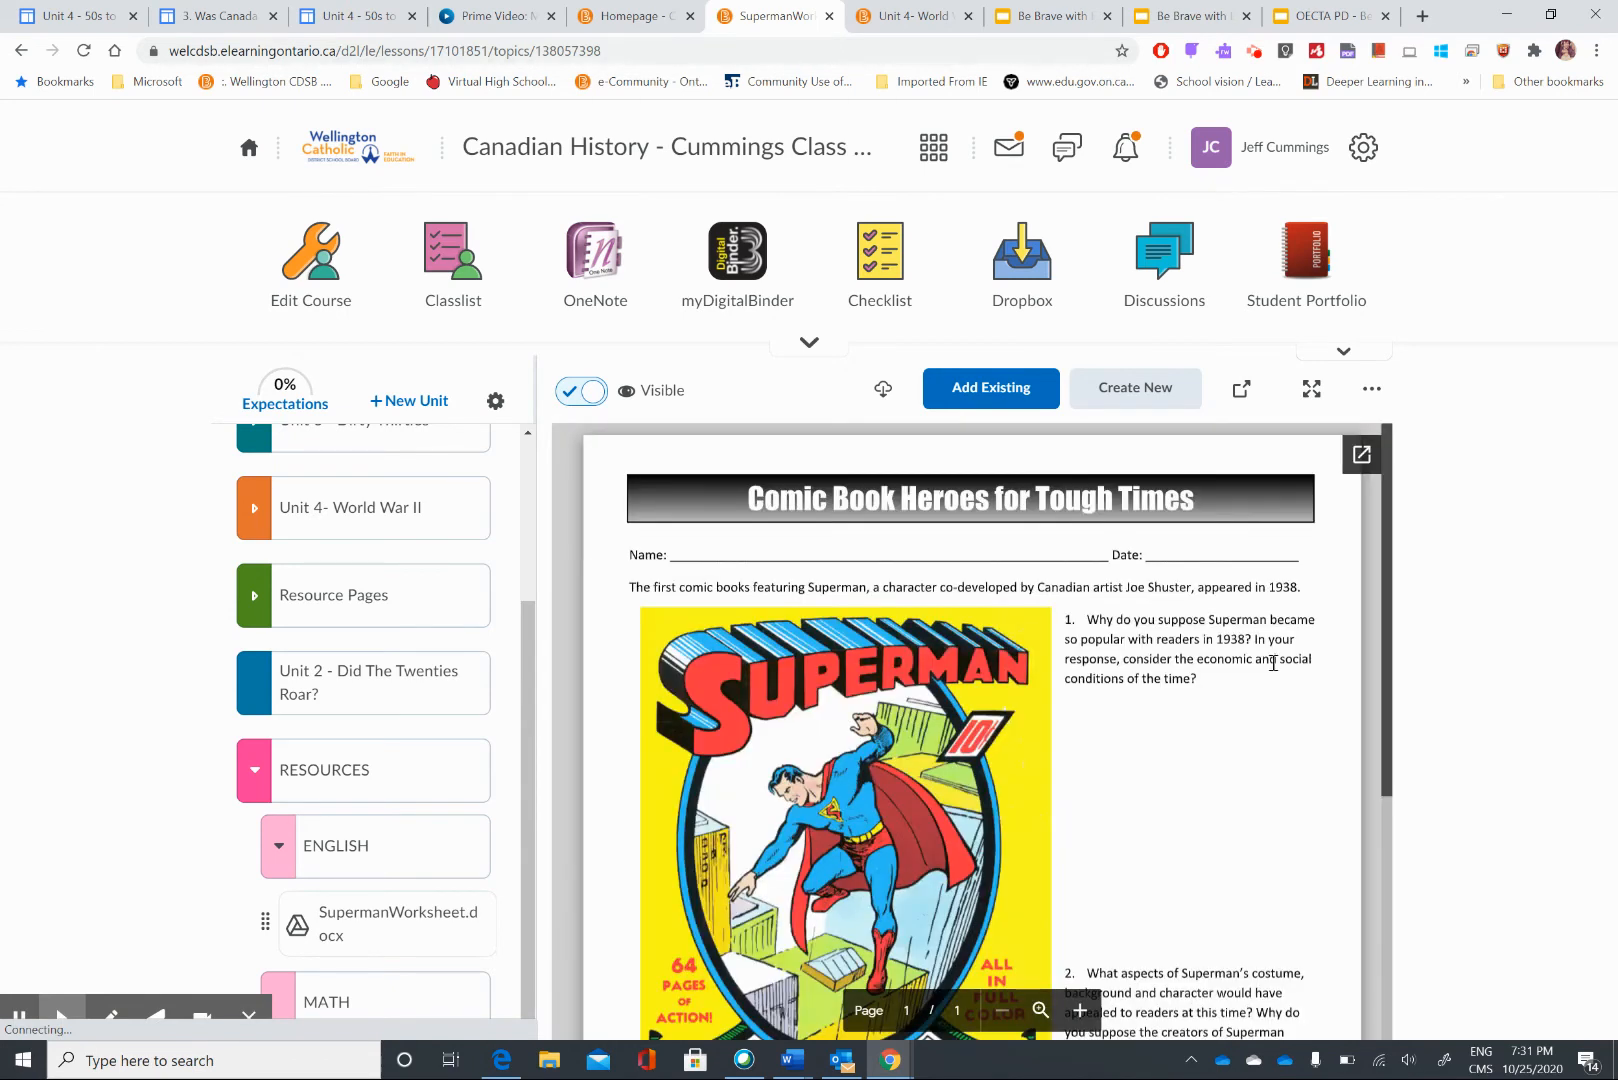
pyautogui.click(1147, 617)
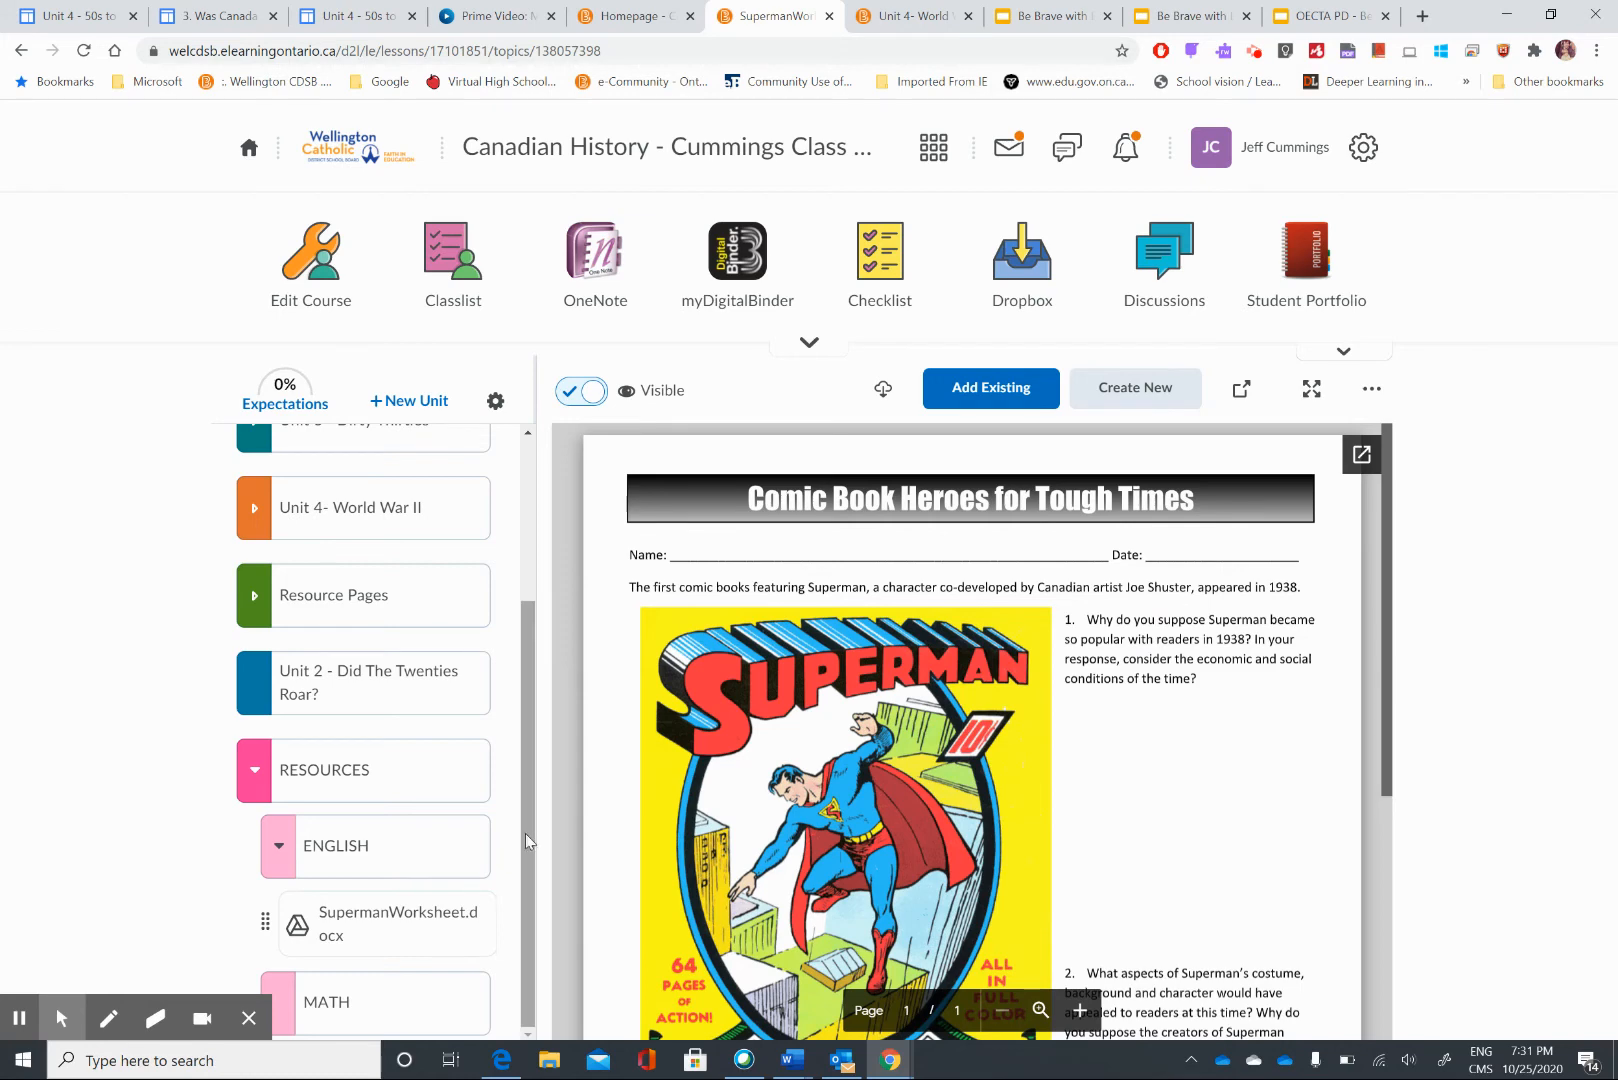
pyautogui.click(1060, 633)
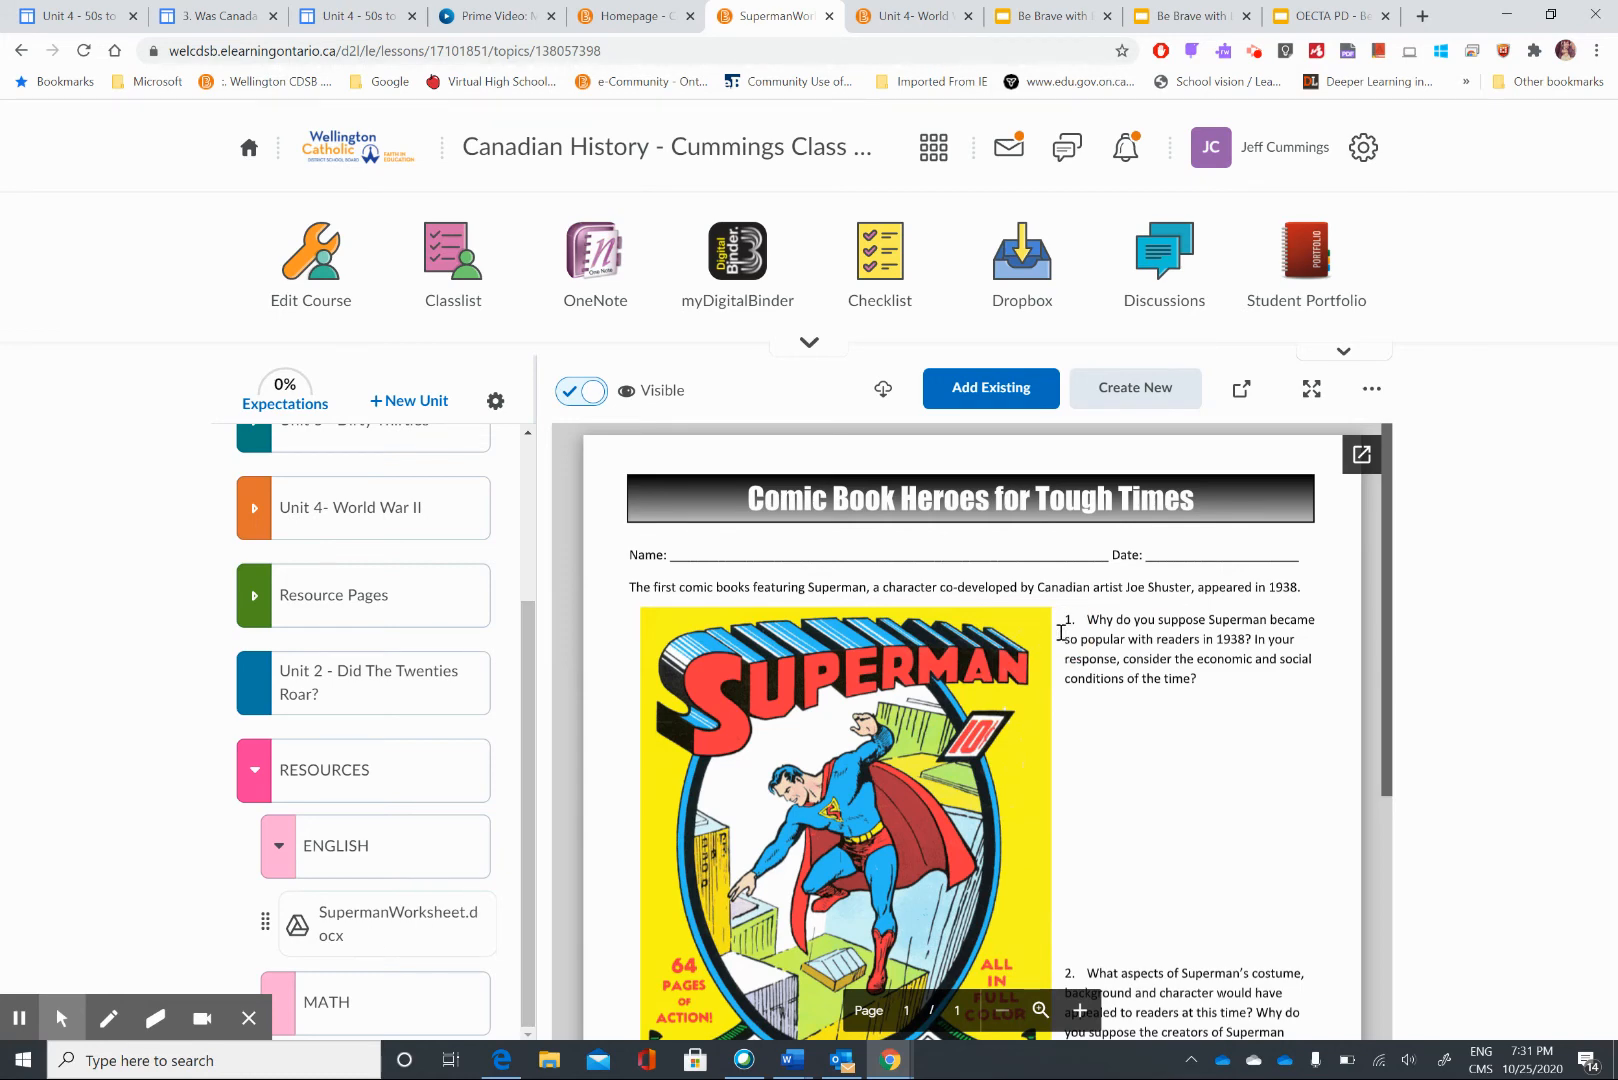
pyautogui.moveTo(1385, 738); pyautogui.dragTo(1382, 933)
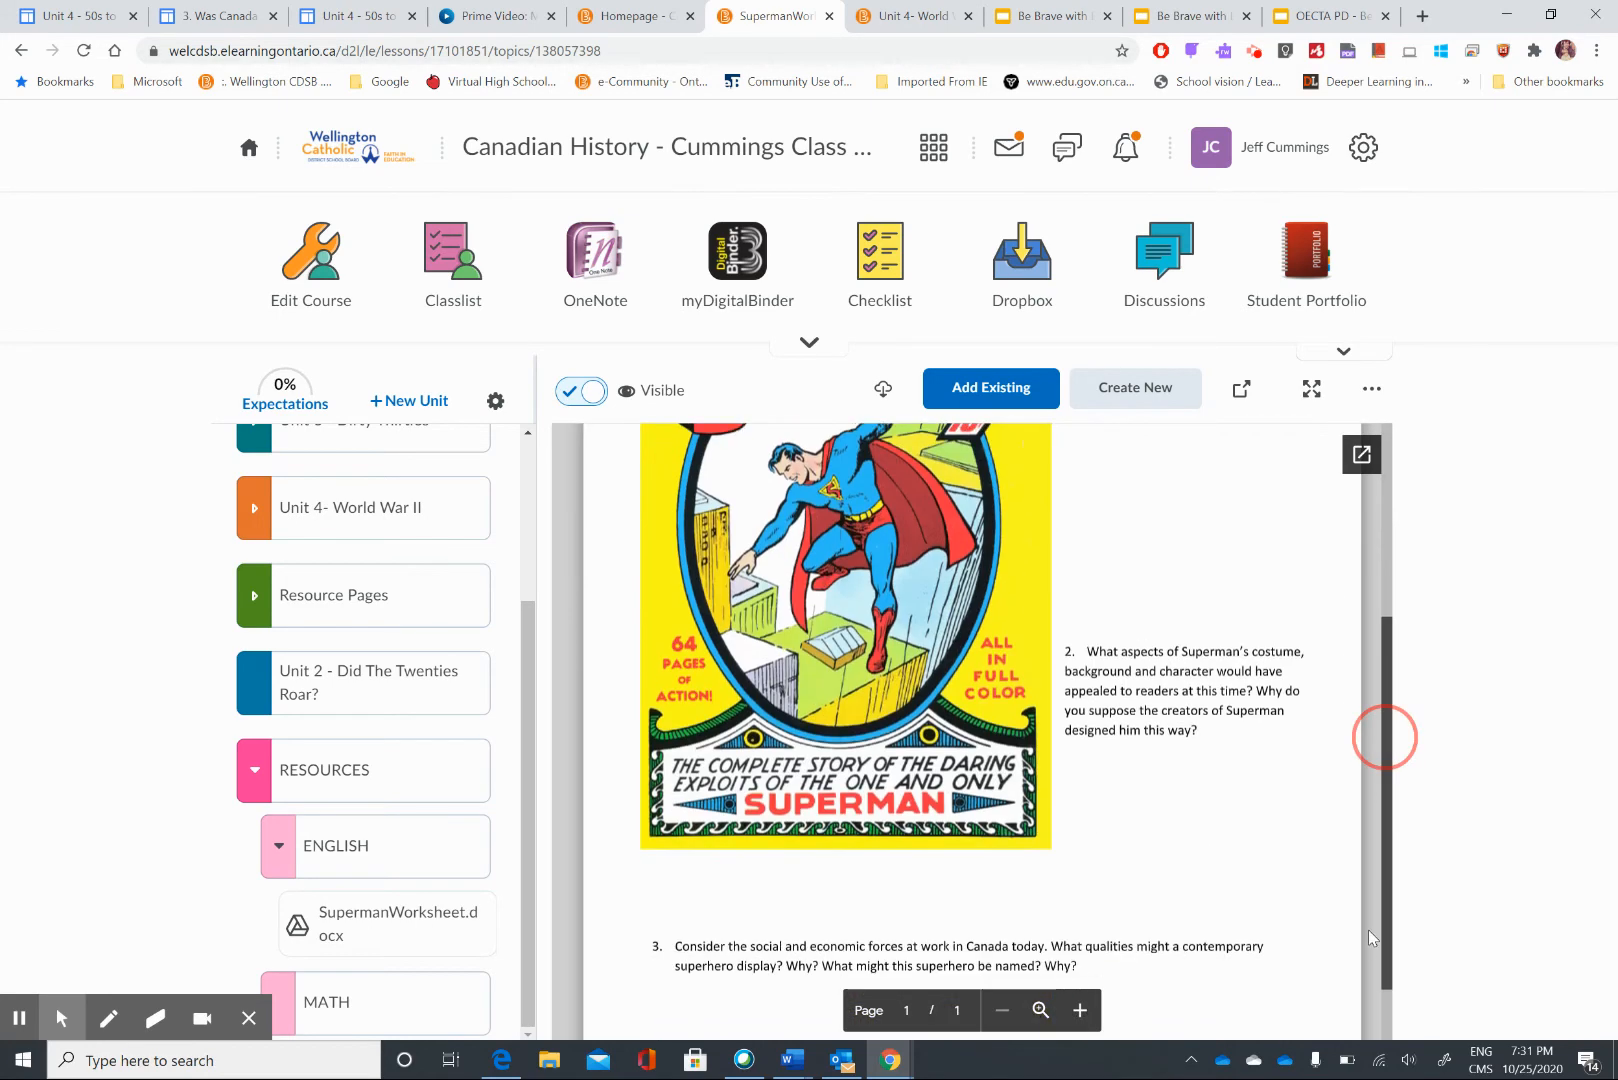
# Step: Add the Copy of Unit 1 - Lost Artifact Assignment file from Google Drive to the ENGLISH lesson
pyautogui.click(405, 866)
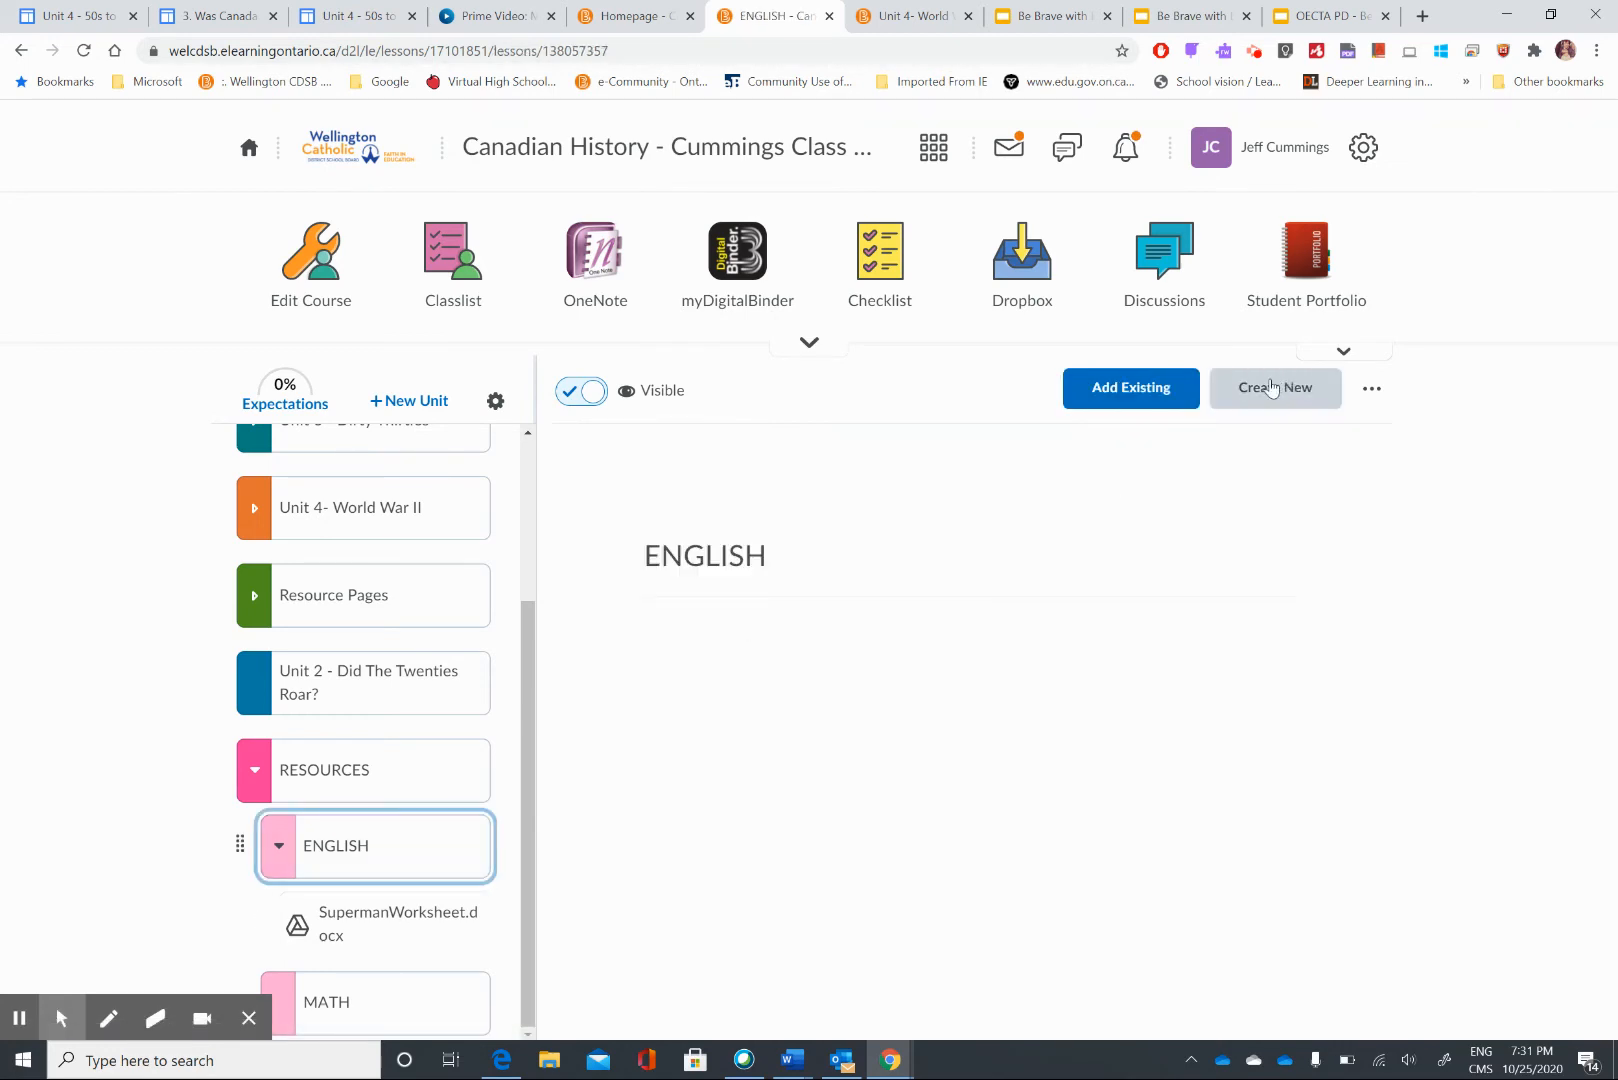
pyautogui.click(1131, 388)
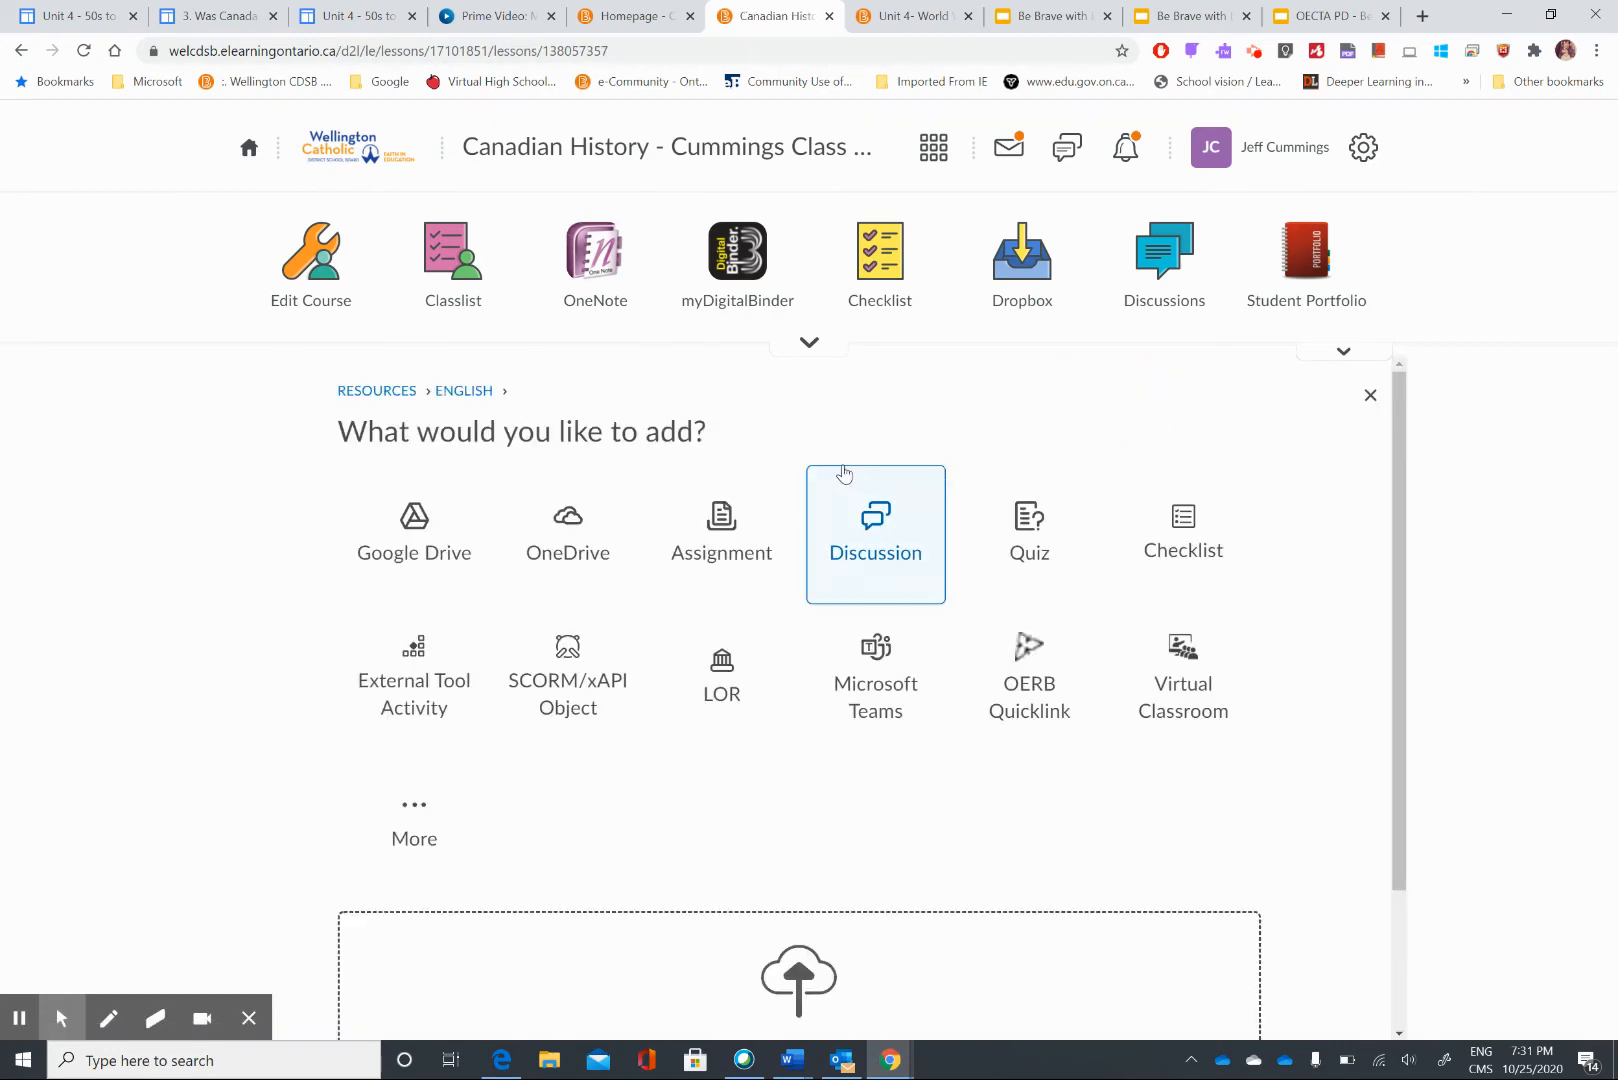
pyautogui.click(420, 495)
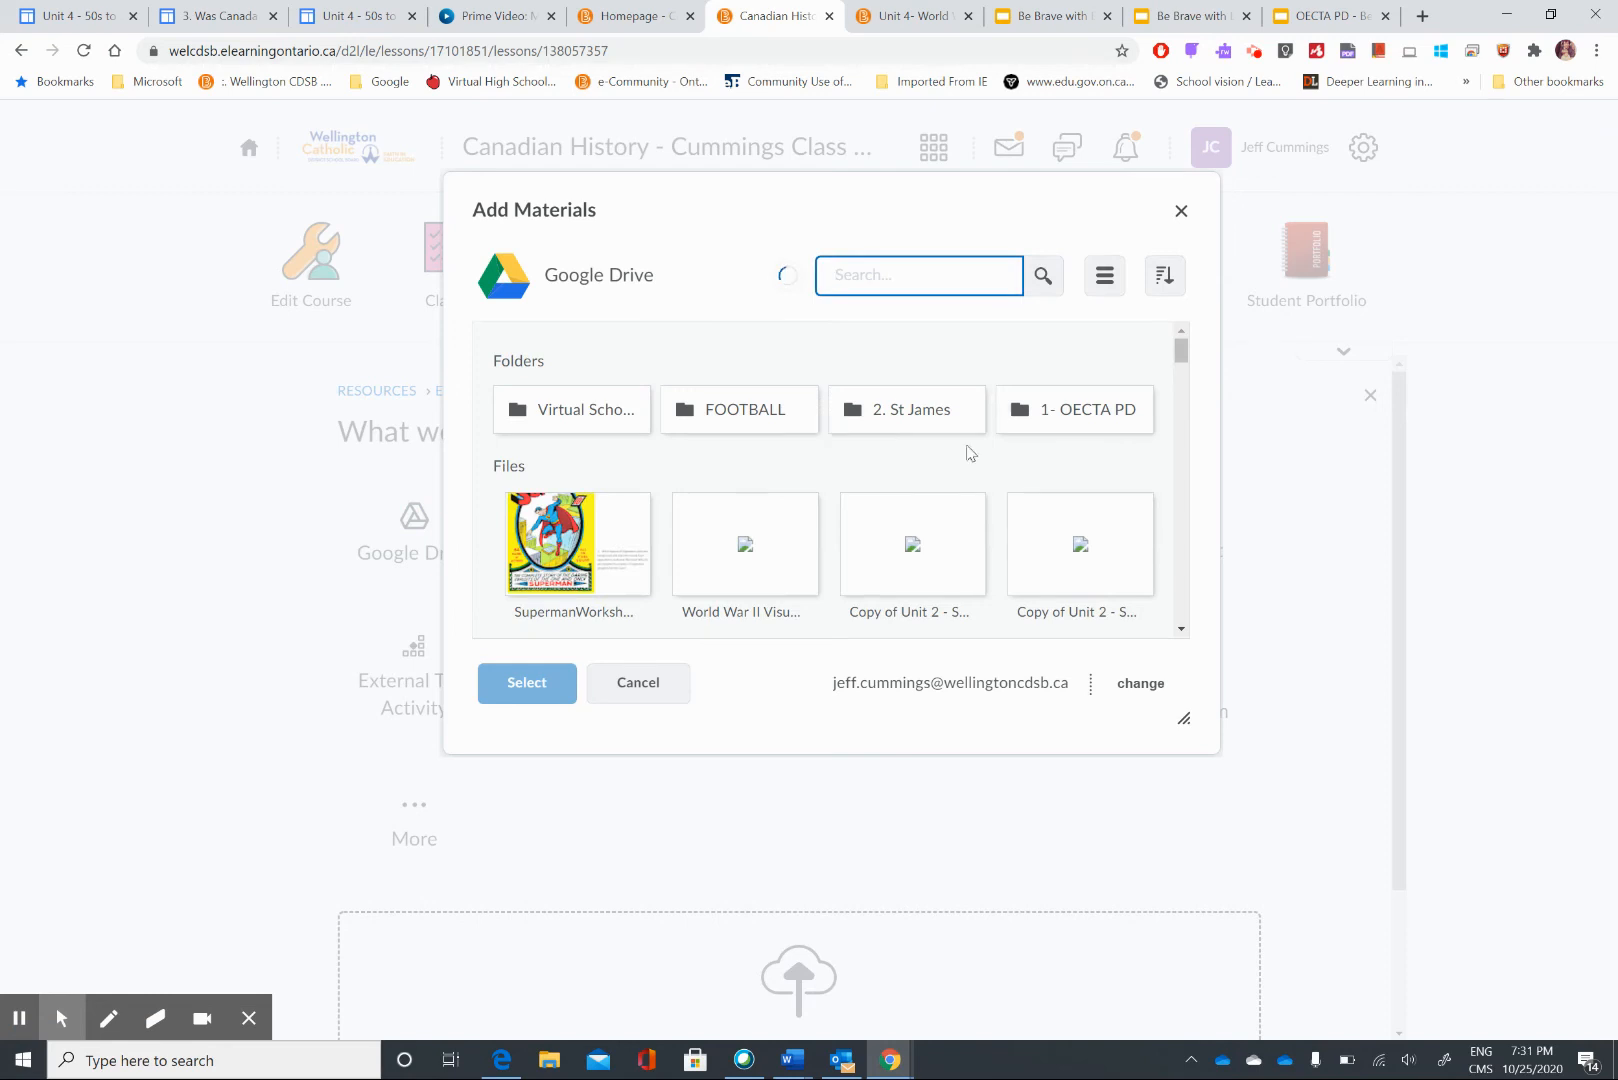
pyautogui.scroll(-3, 1182, 581)
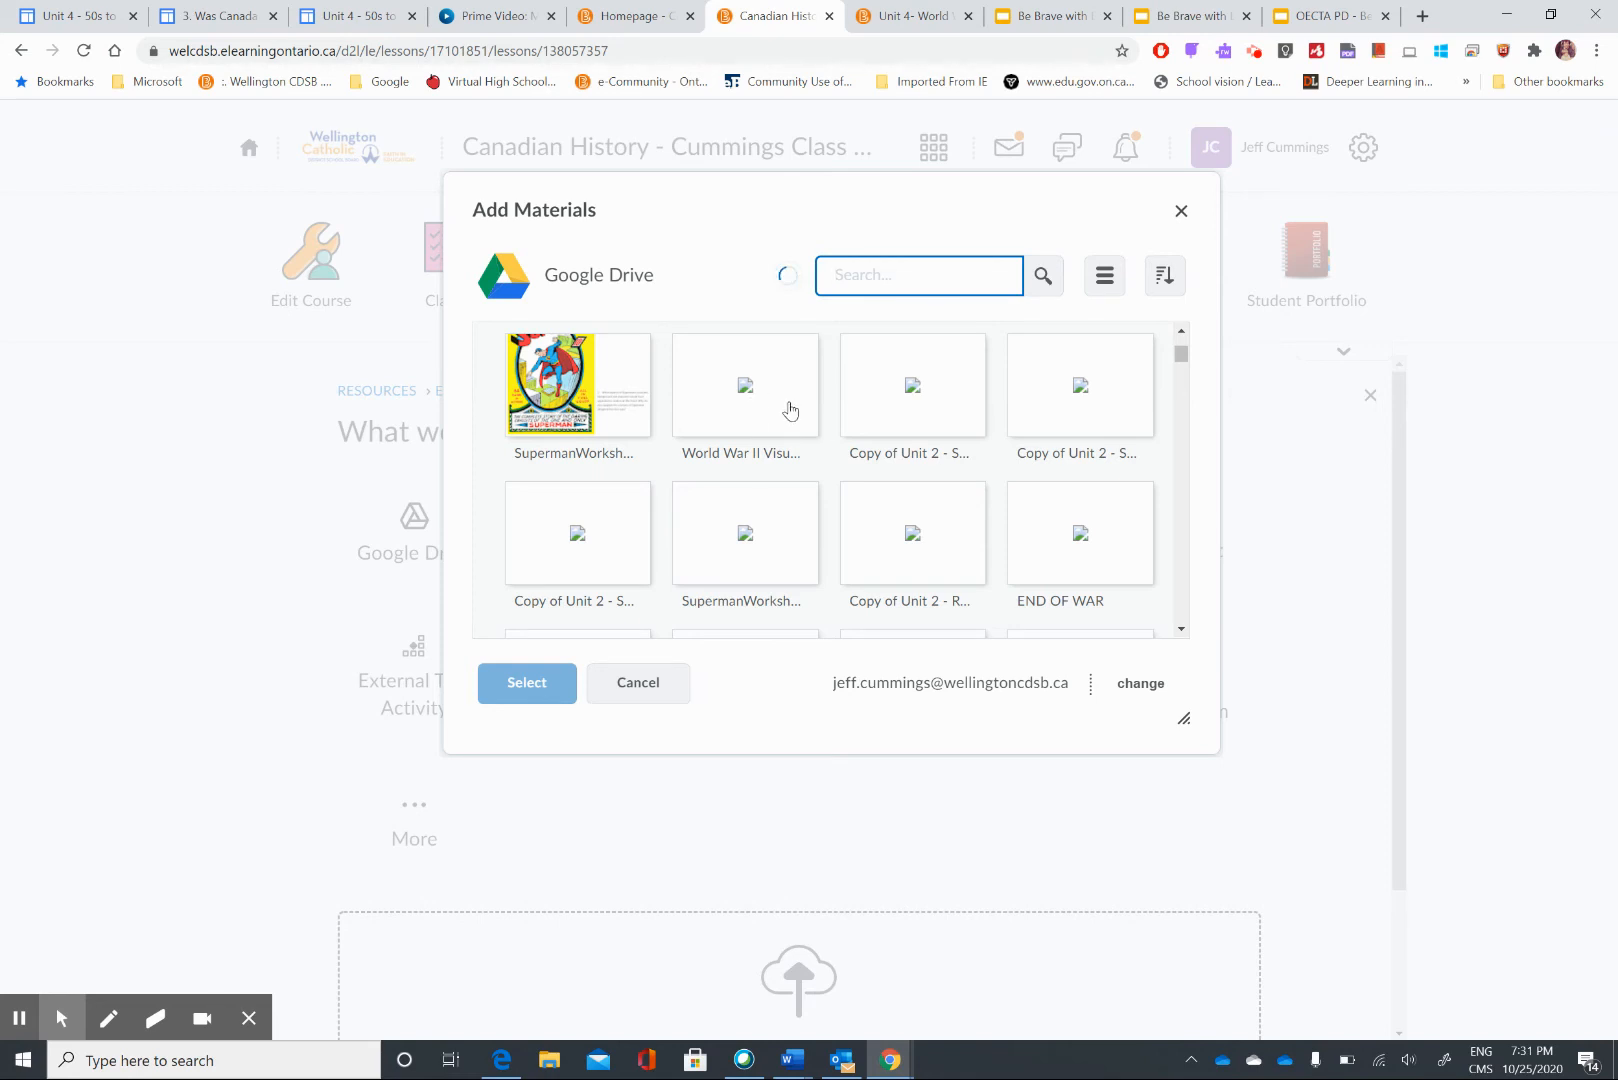
pyautogui.scroll(-3, 1183, 614)
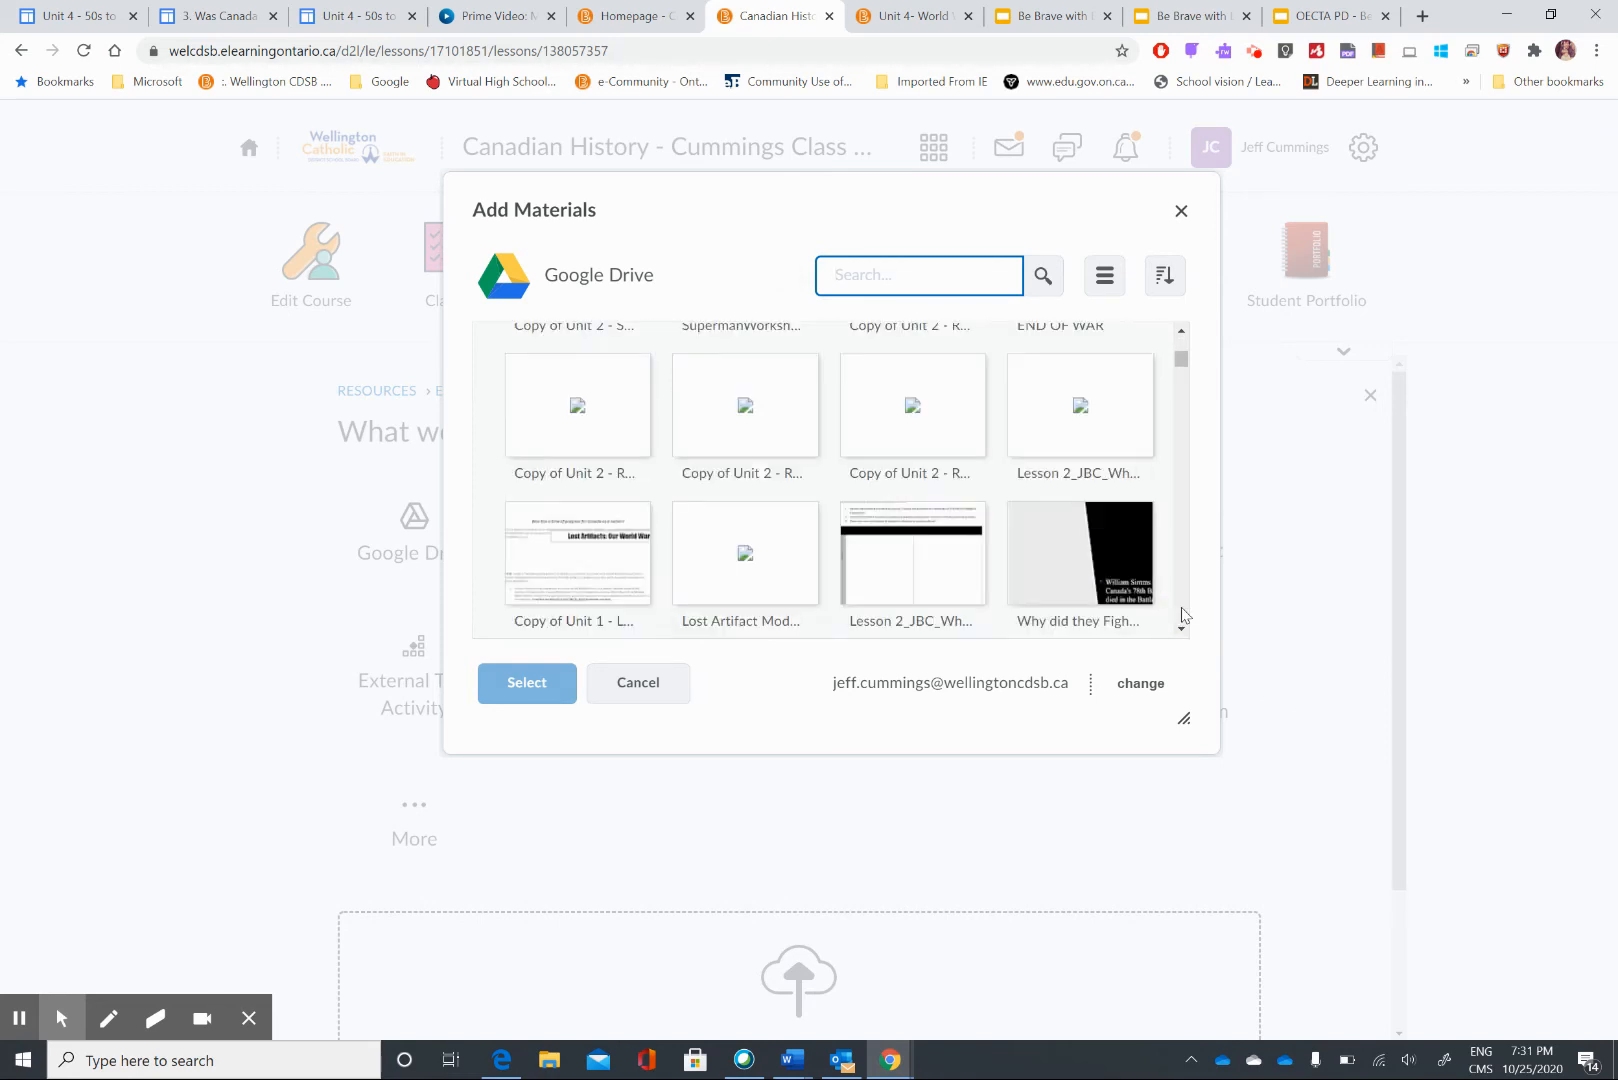
pyautogui.click(613, 584)
pyautogui.click(542, 686)
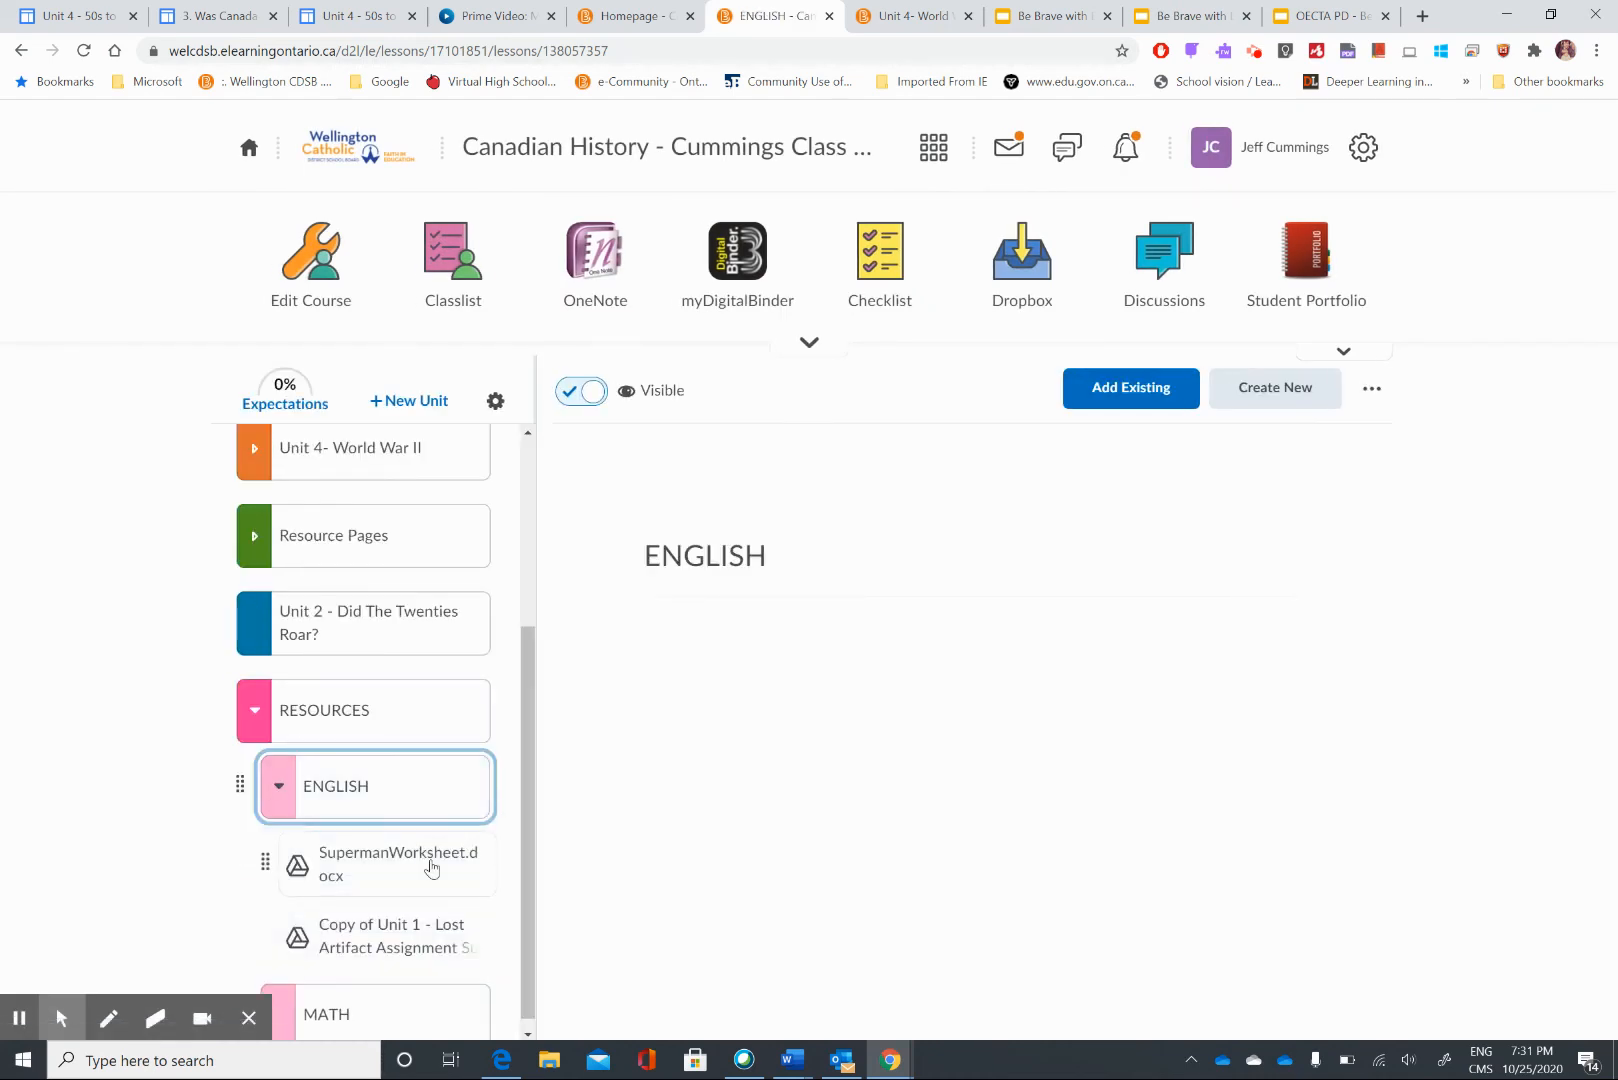
# Step: Open the Lost Artifact Assignment document in the ENGLISH lesson and view its first page
pyautogui.click(424, 932)
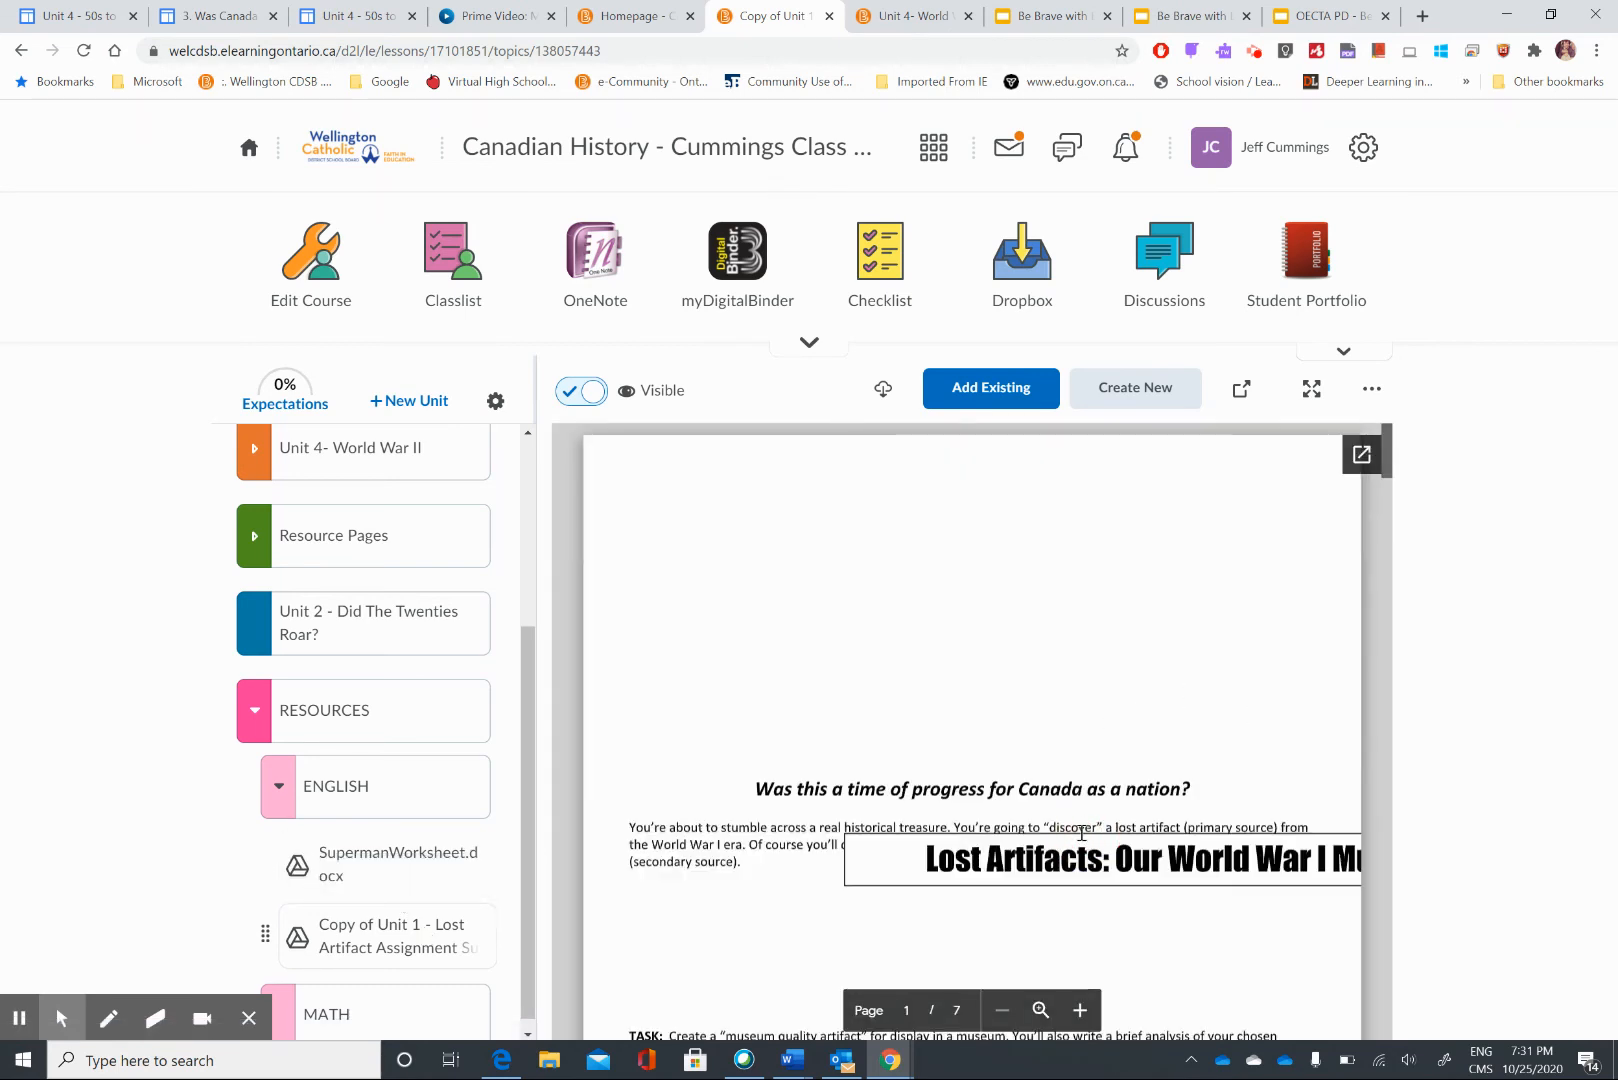
pyautogui.click(469, 880)
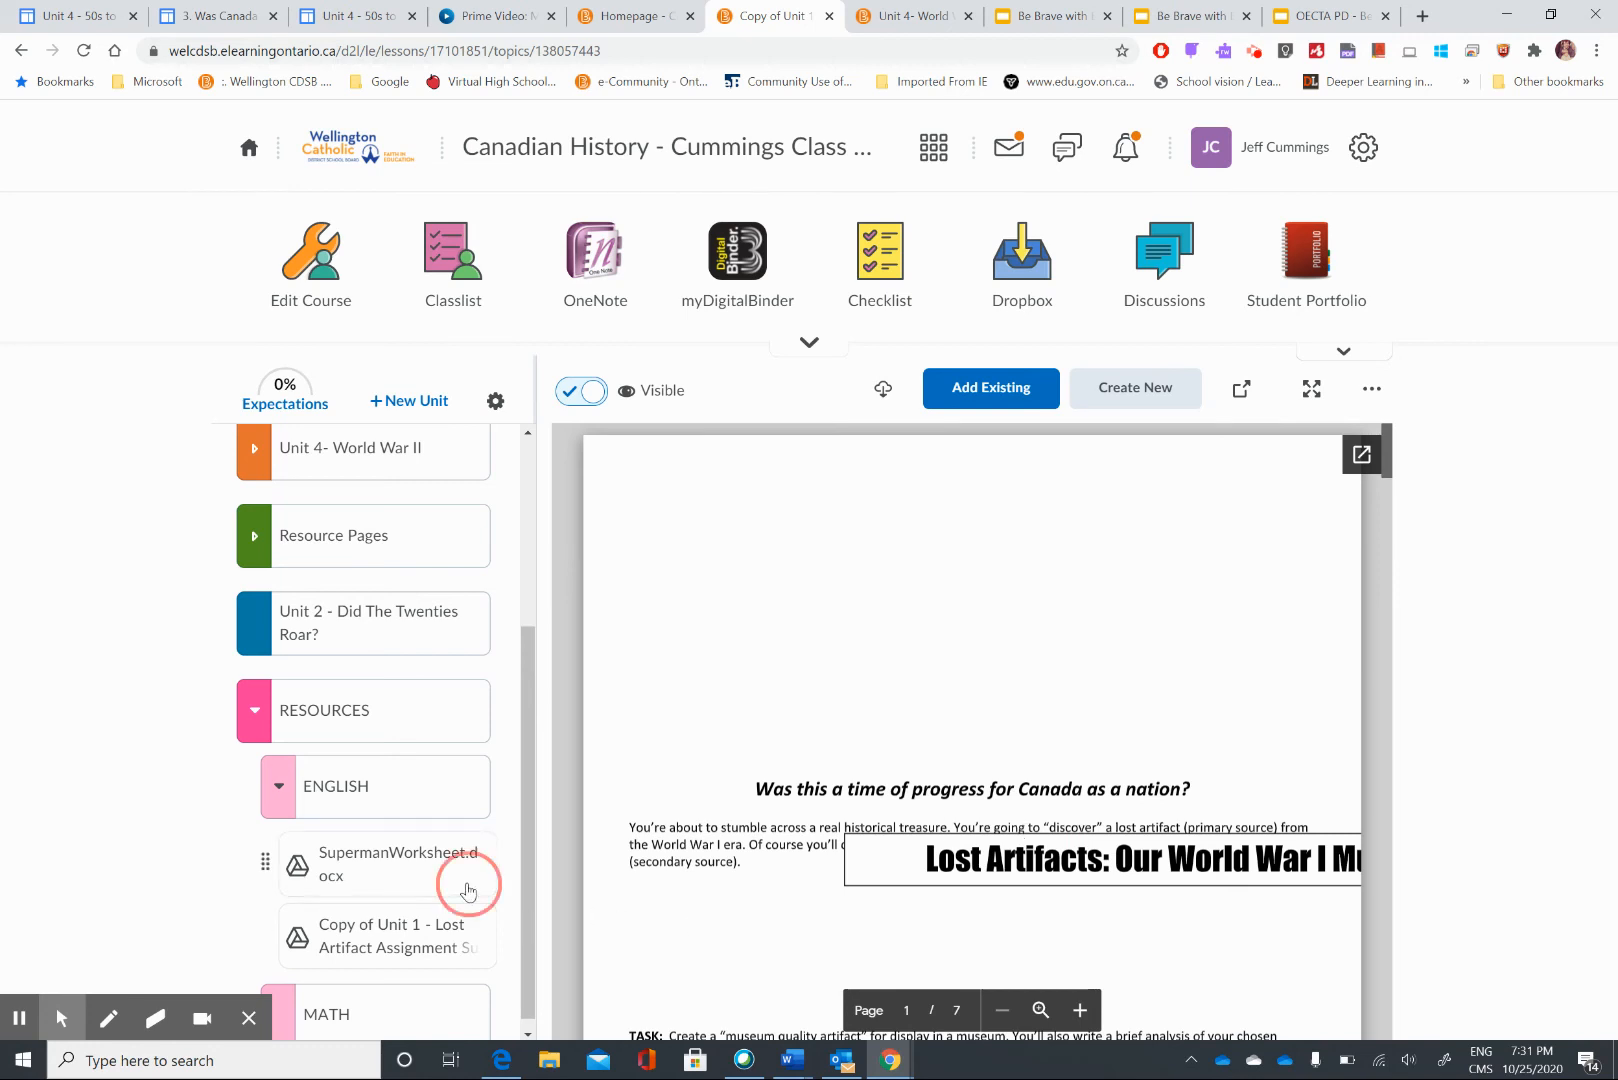
pyautogui.click(396, 934)
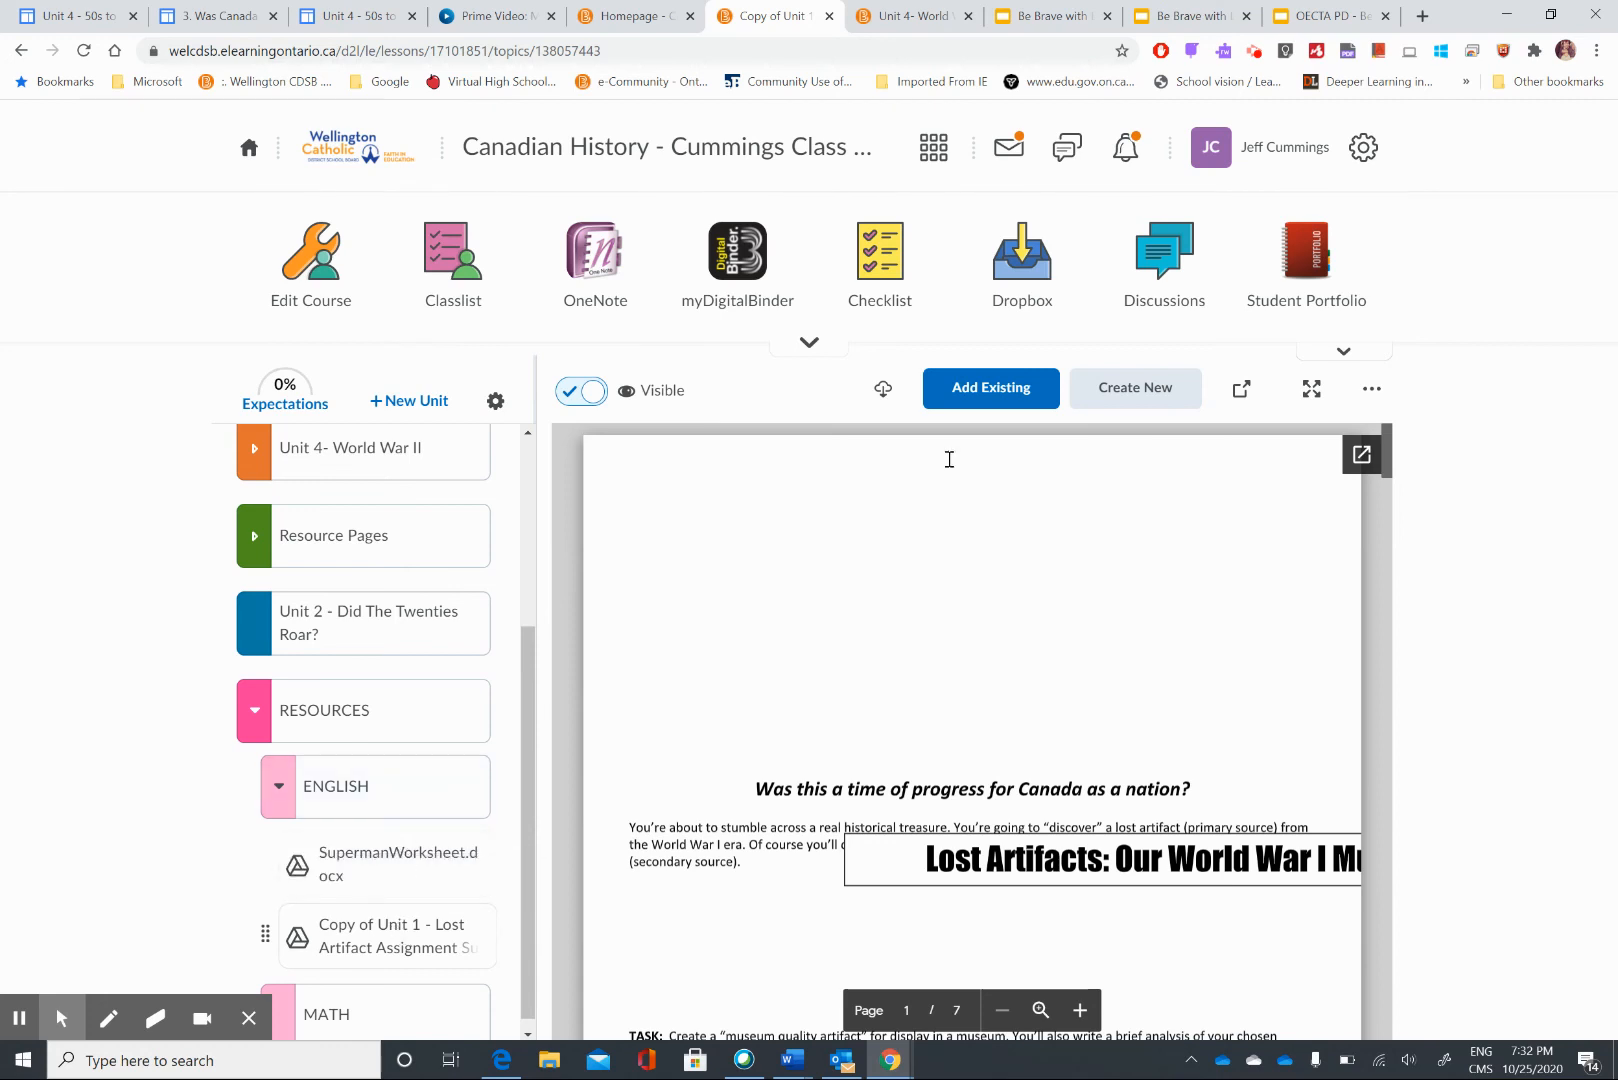
# Step: Choose Presentation1.pptx from OneDrive as existing material for the ENGLISH lesson
pyautogui.click(1016, 392)
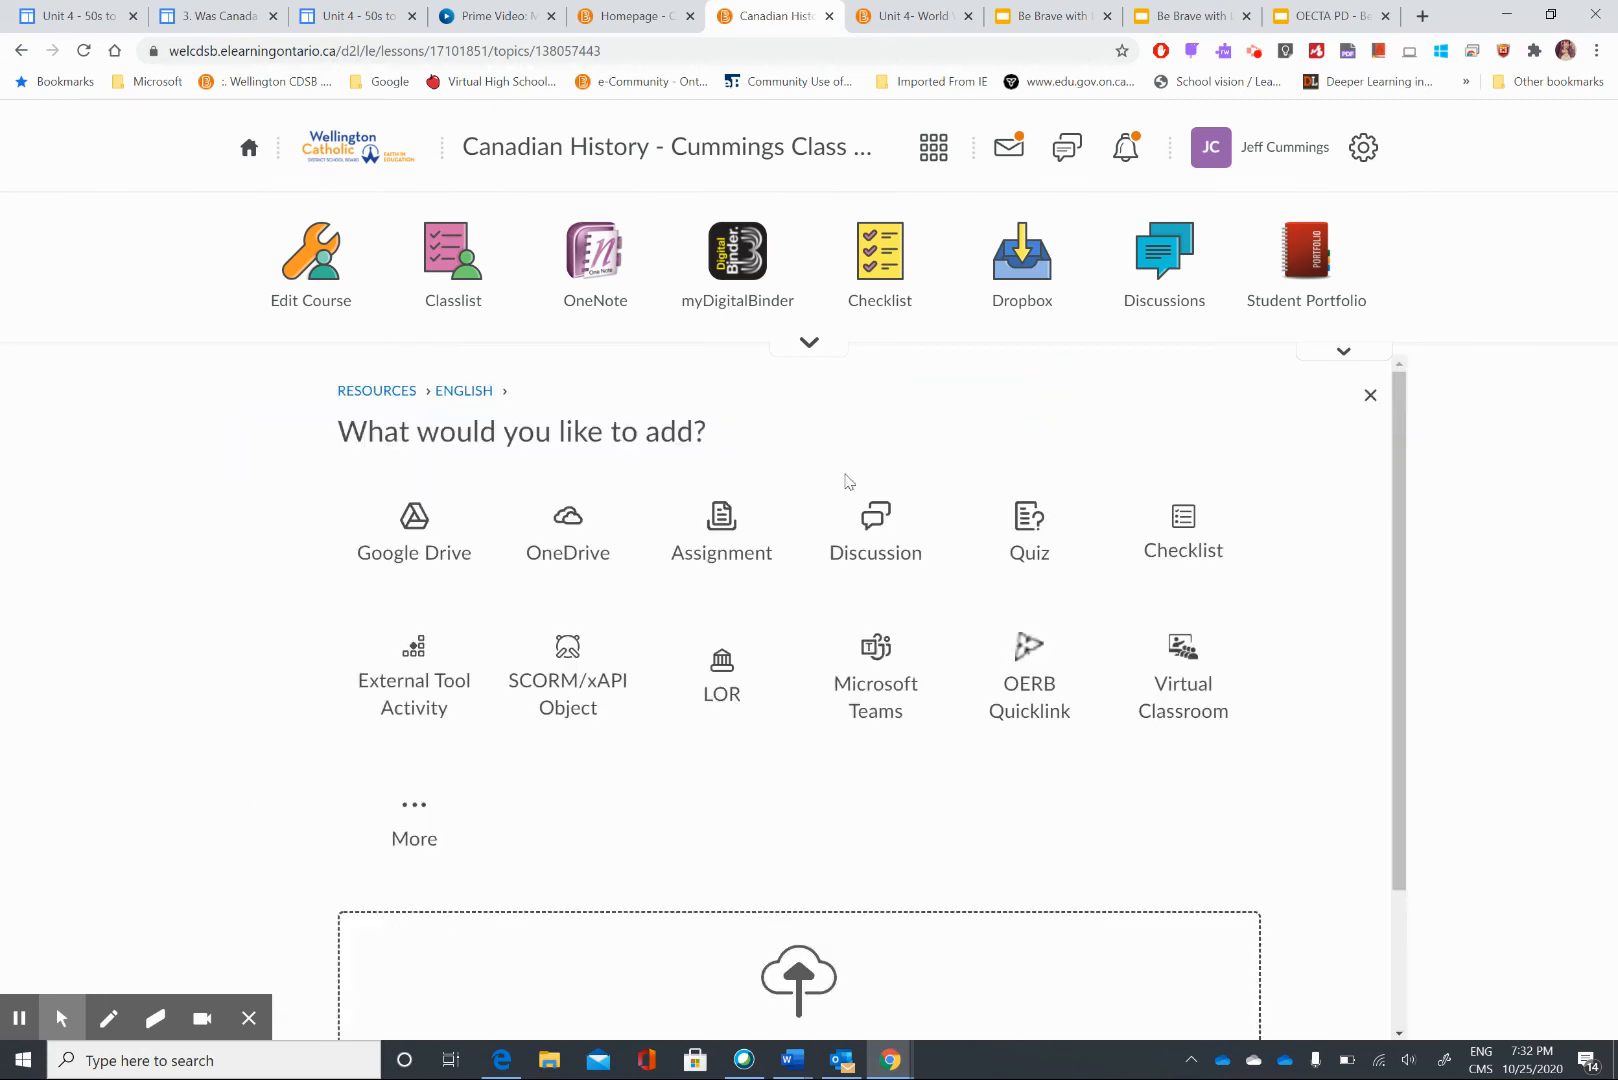
pyautogui.click(581, 545)
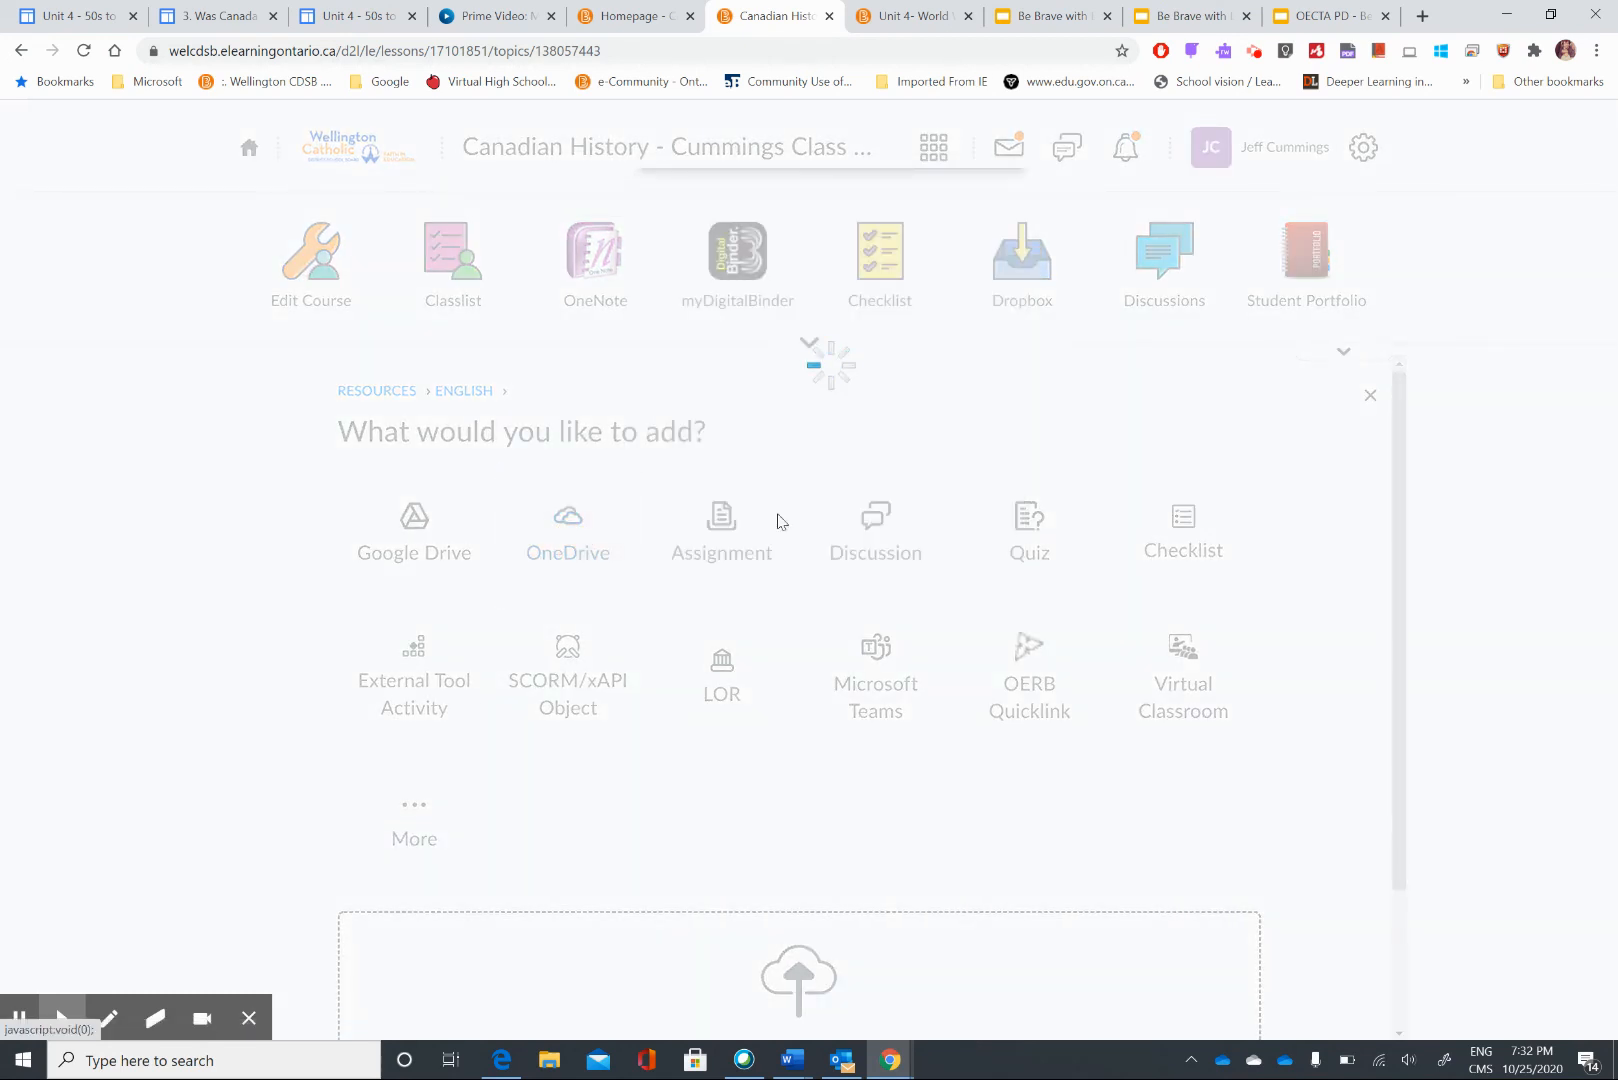
pyautogui.click(845, 490)
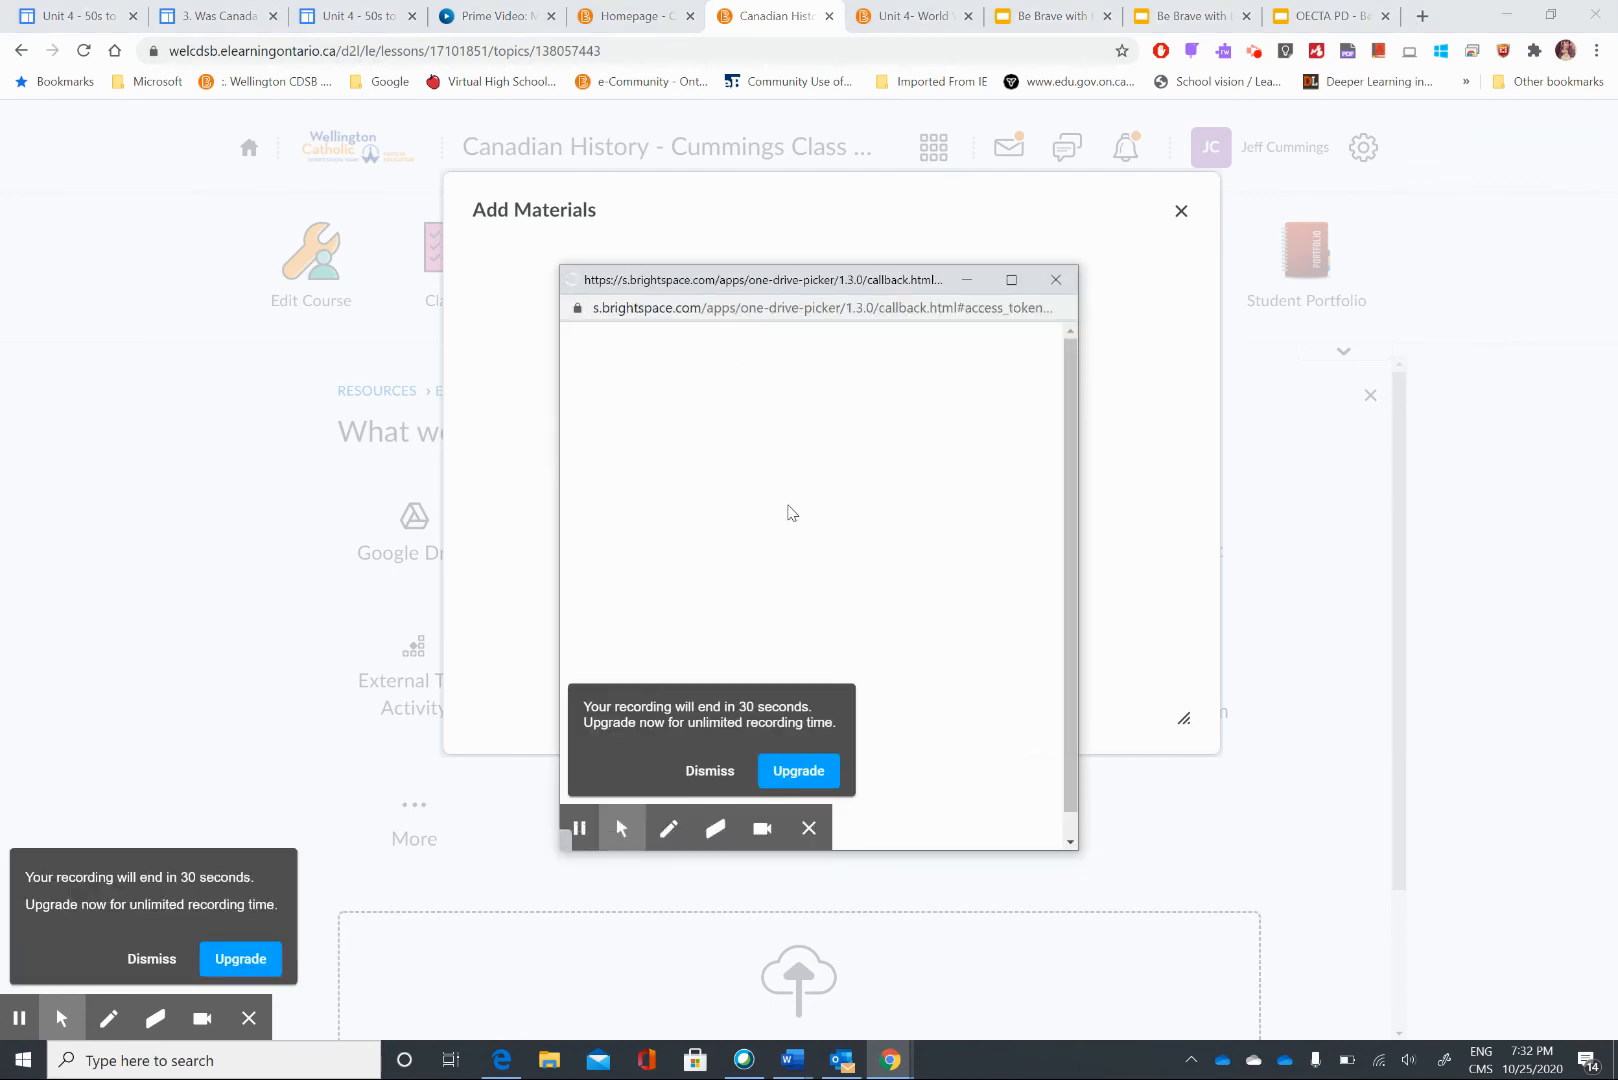
pyautogui.click(148, 958)
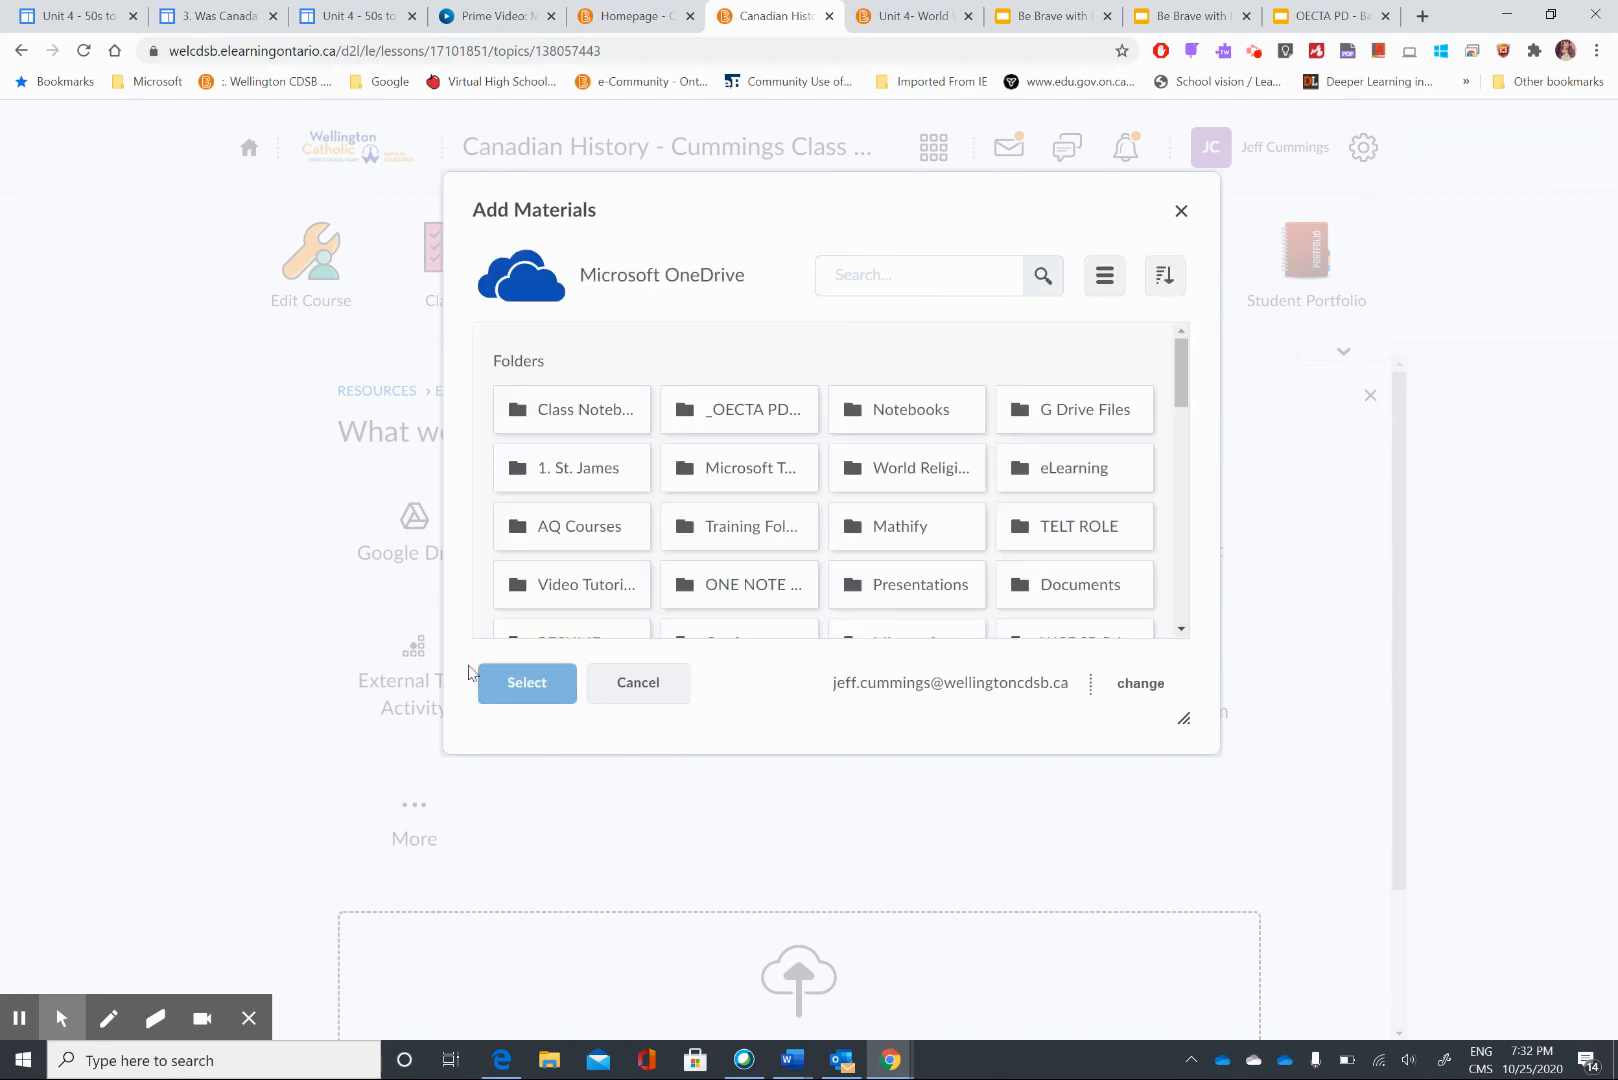
pyautogui.scroll(-3, 1184, 603)
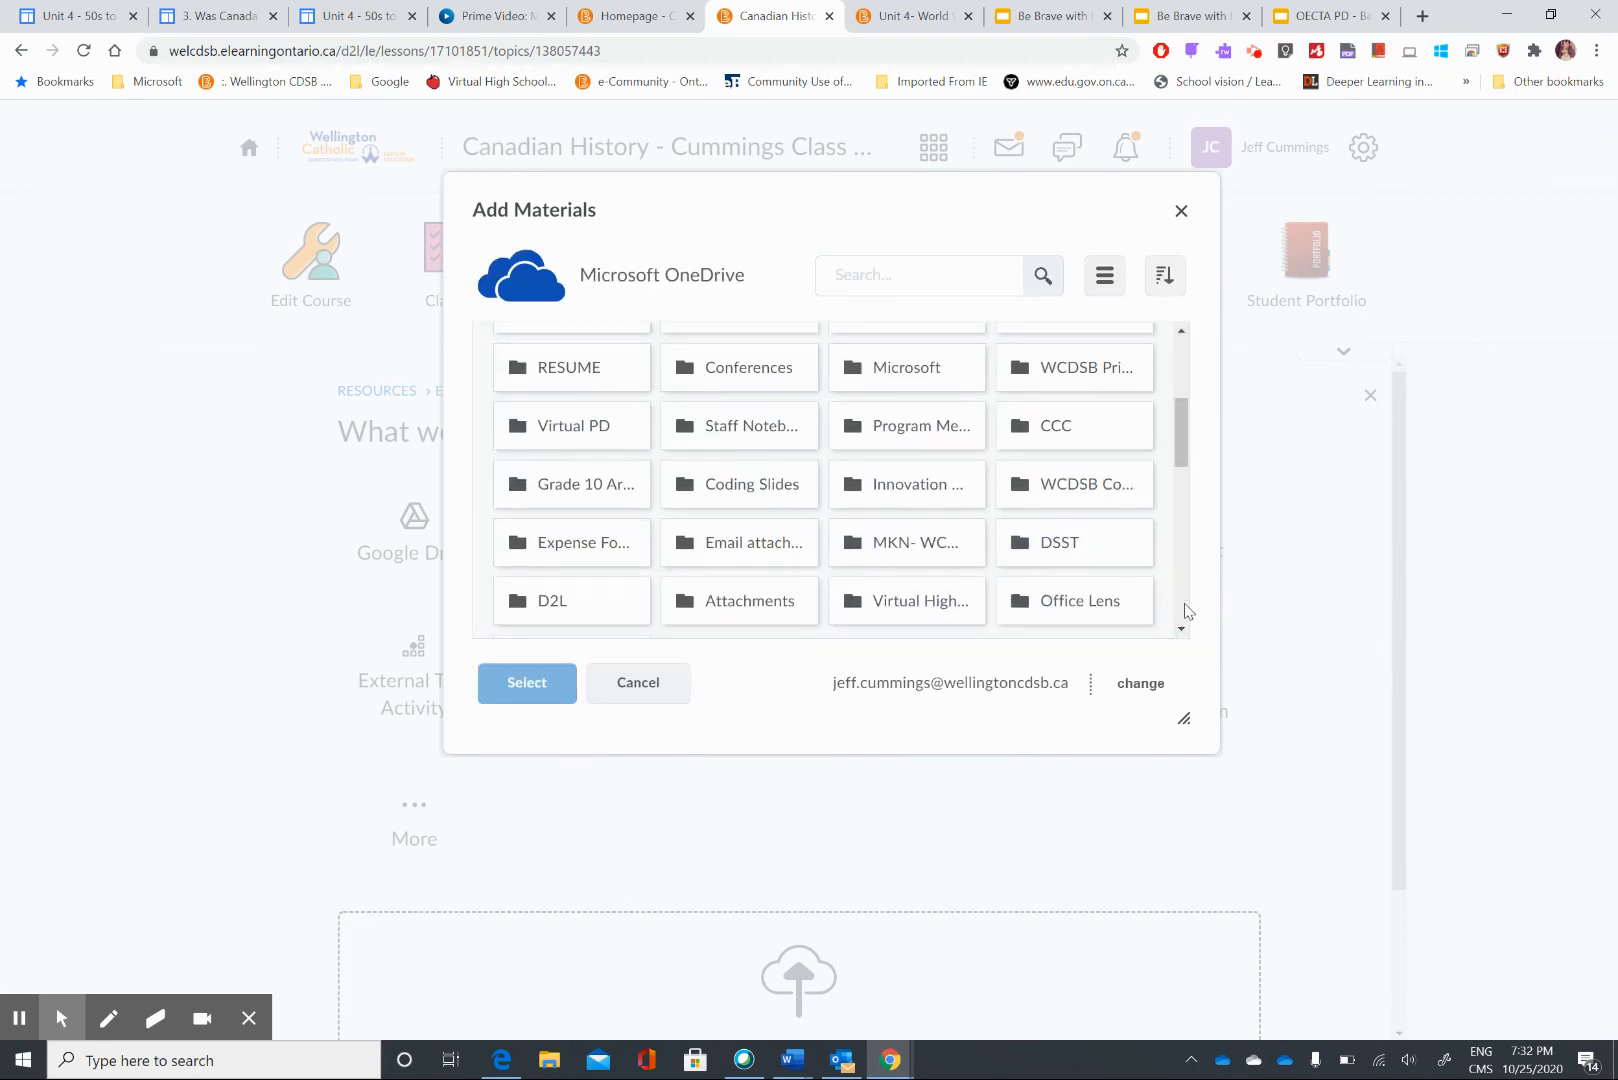
pyautogui.click(1184, 603)
pyautogui.moveTo(1184, 563); pyautogui.dragTo(1187, 500)
pyautogui.click(930, 543)
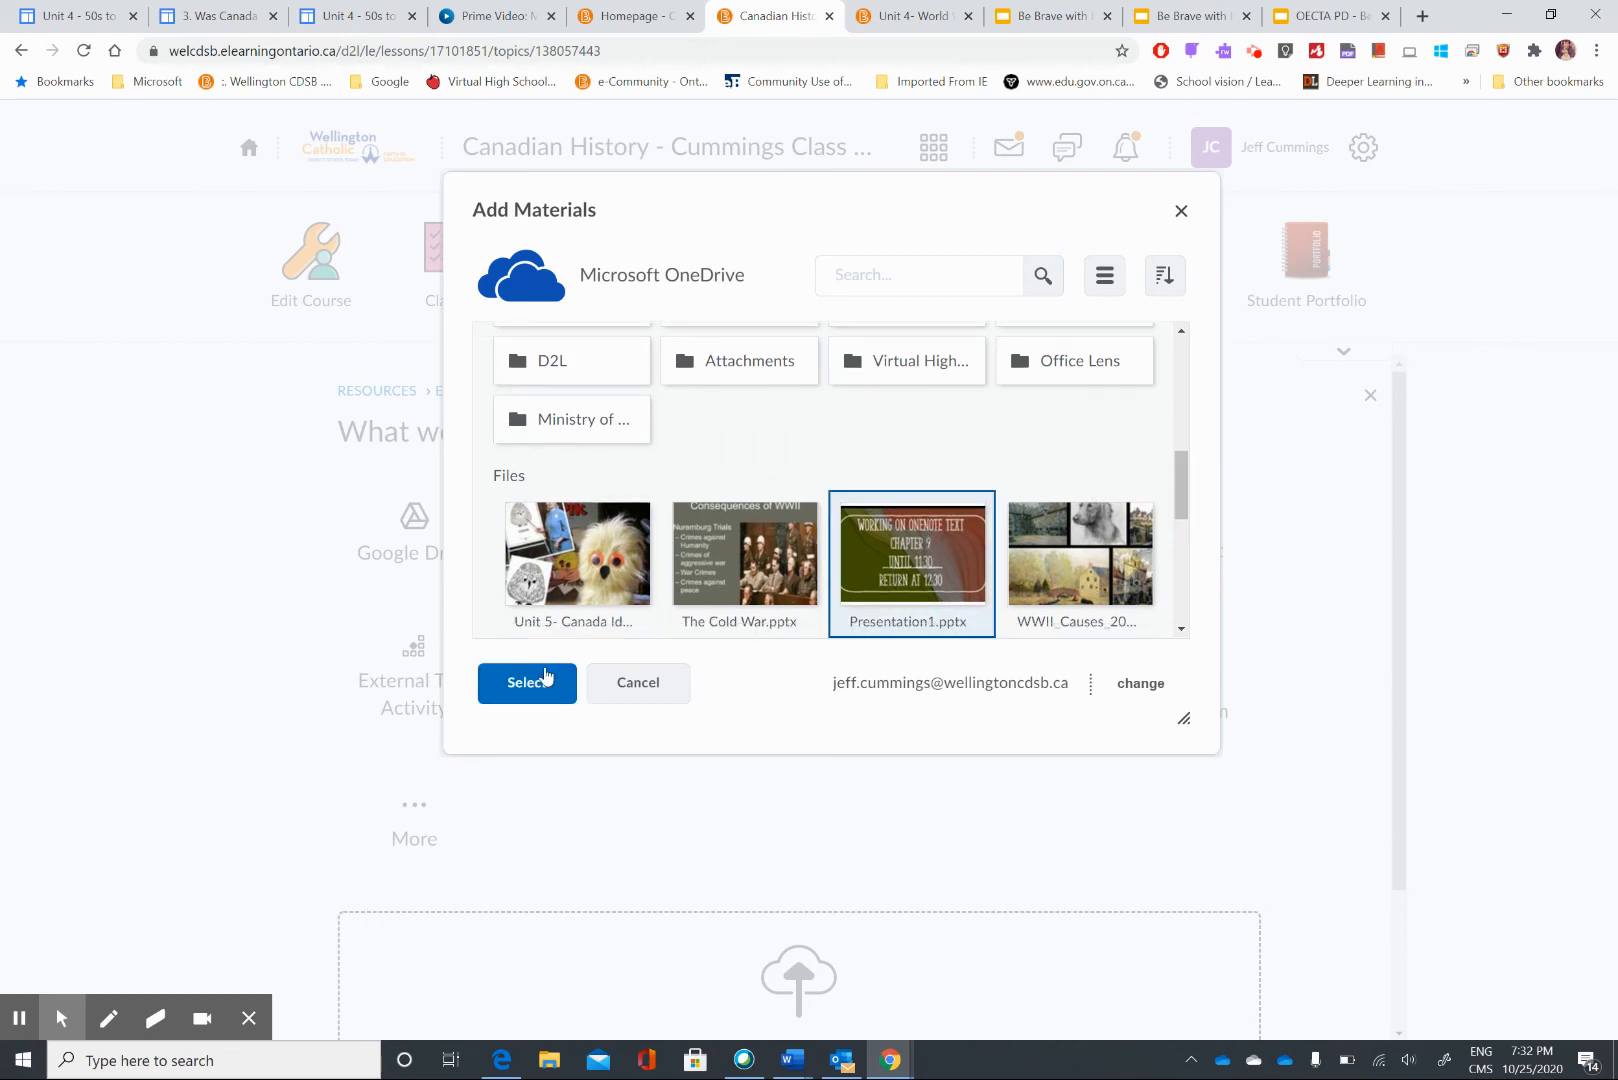